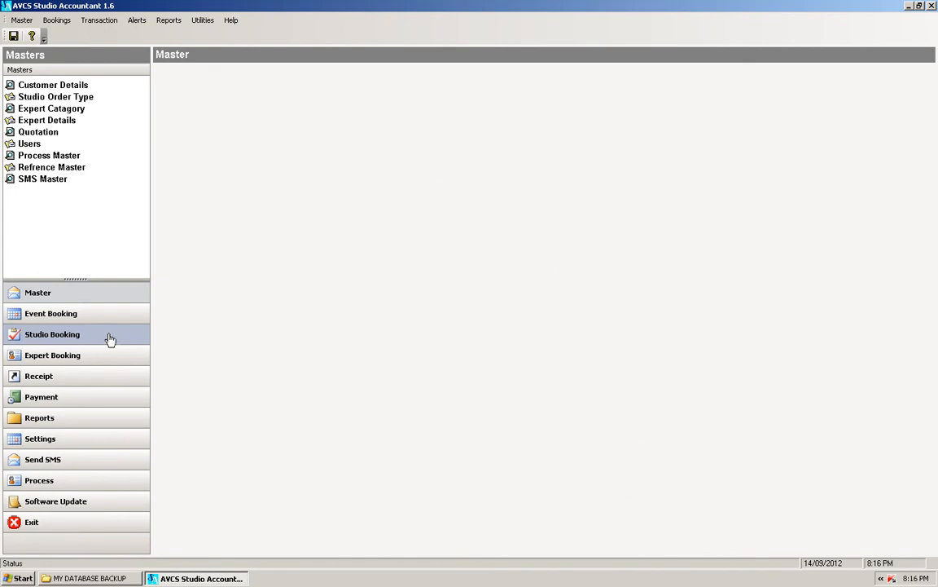
# Create a new studio booking and fill in the customer's name, phone numbers, e-mail, birth and anniversary dates, and billing address
pyautogui.click(110, 338)
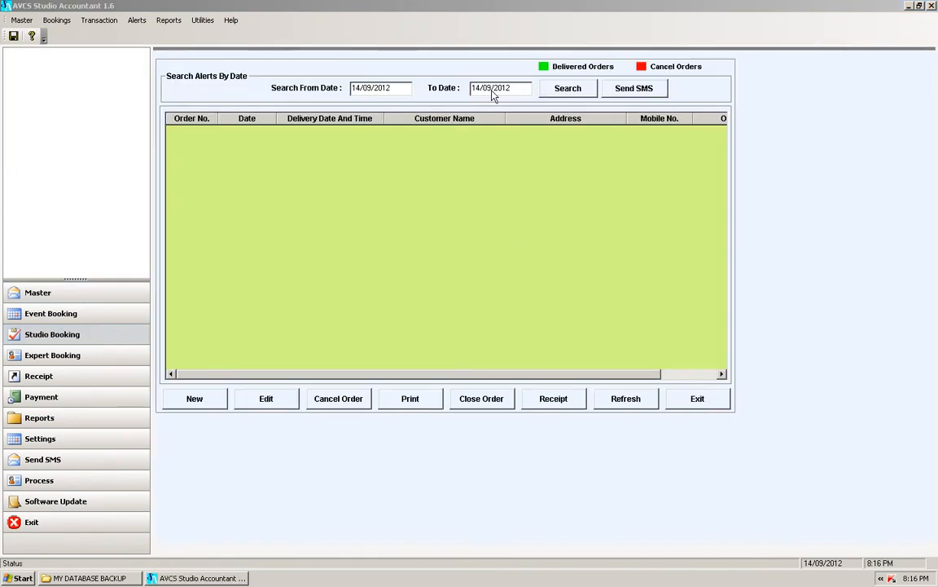
pyautogui.click(196, 399)
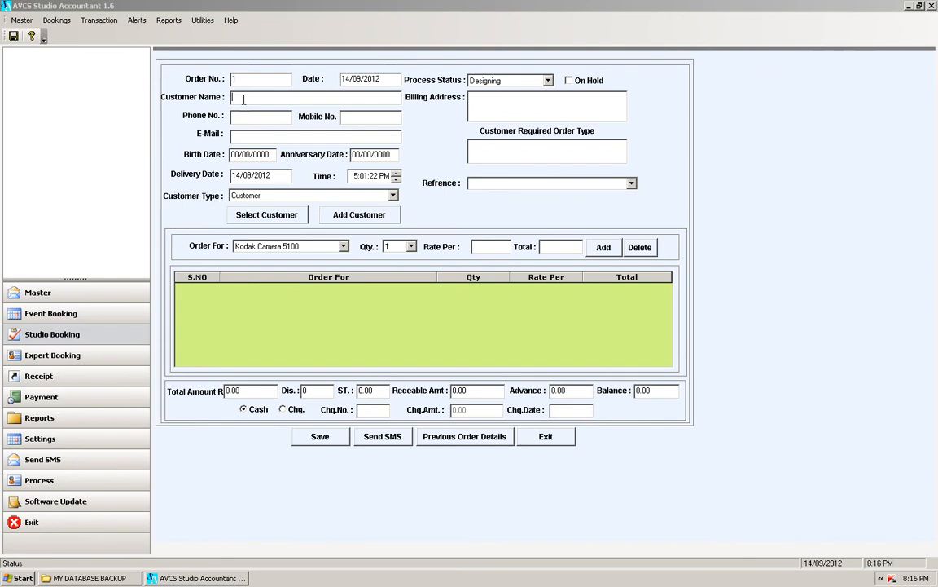
pyautogui.write('SAm')
pyautogui.press('BackSpace')
pyautogui.press('BackSpace')
pyautogui.press('Tab')
pyautogui.press('Tab')
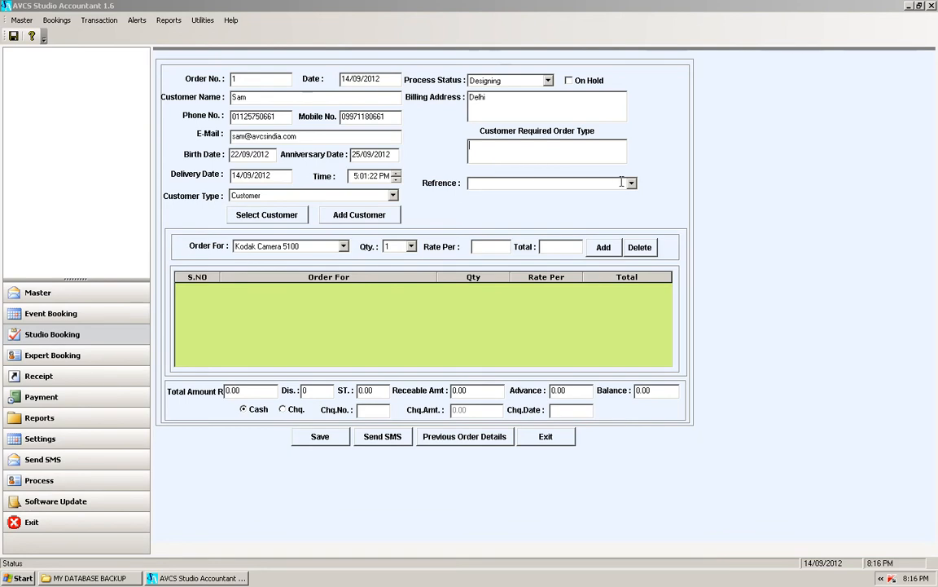
# Set the booking's reference to Bus Stop Hording and the customer type to Customer
pyautogui.click(621, 183)
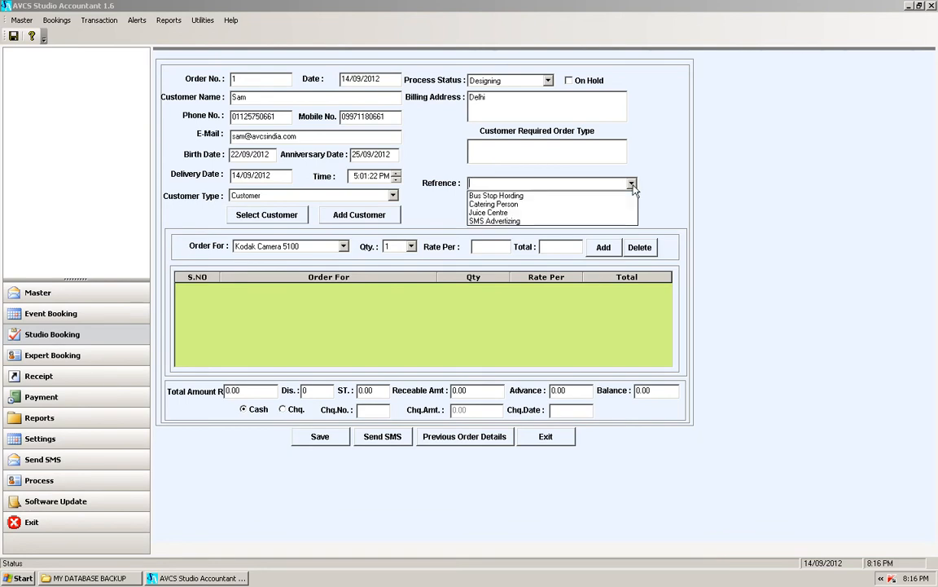
pyautogui.click(492, 193)
pyautogui.click(244, 196)
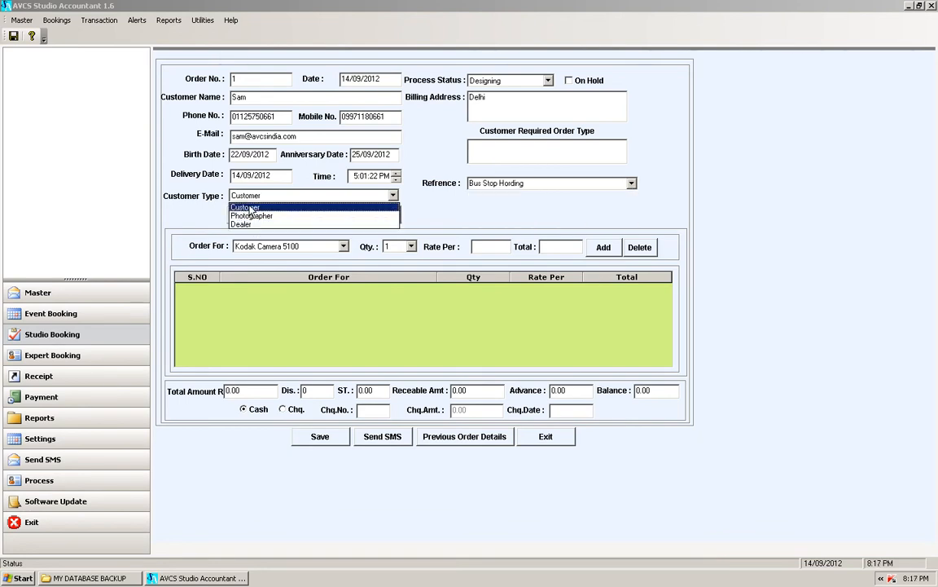
pyautogui.click(244, 207)
# Enter "All Prints on Matt" as the customer's required order type and add the customer to the customer records
pyautogui.click(491, 147)
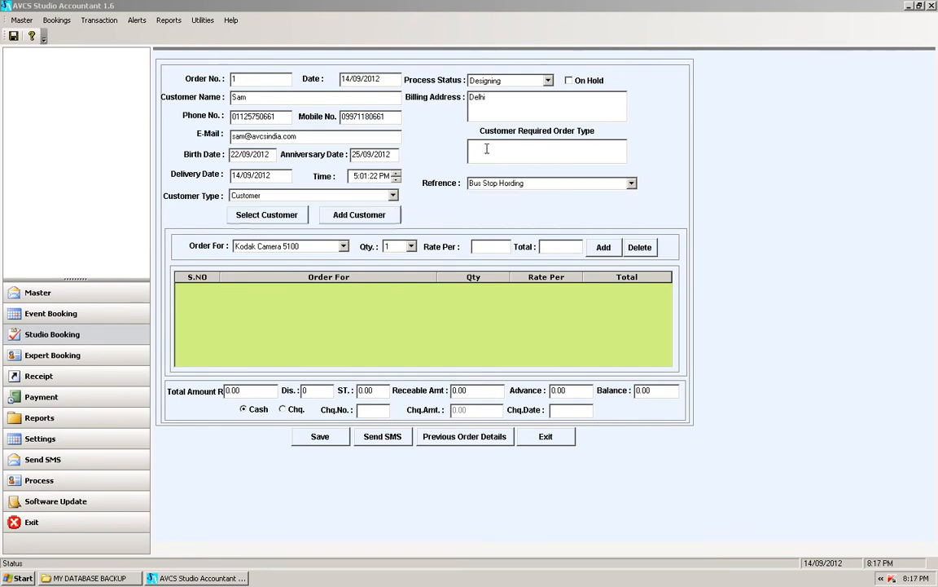
pyautogui.write('All Prints on Matt')
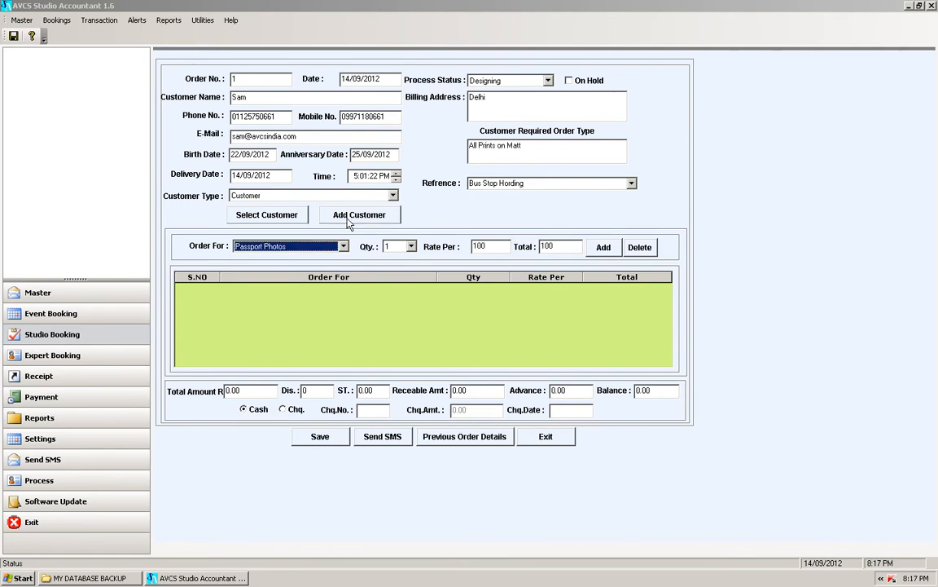
pyautogui.click(371, 217)
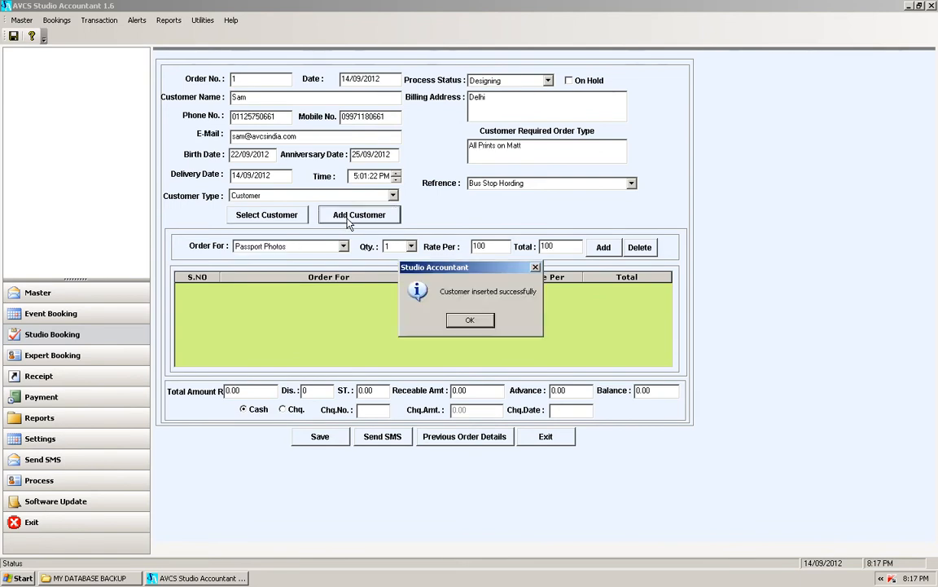
pyautogui.click(466, 318)
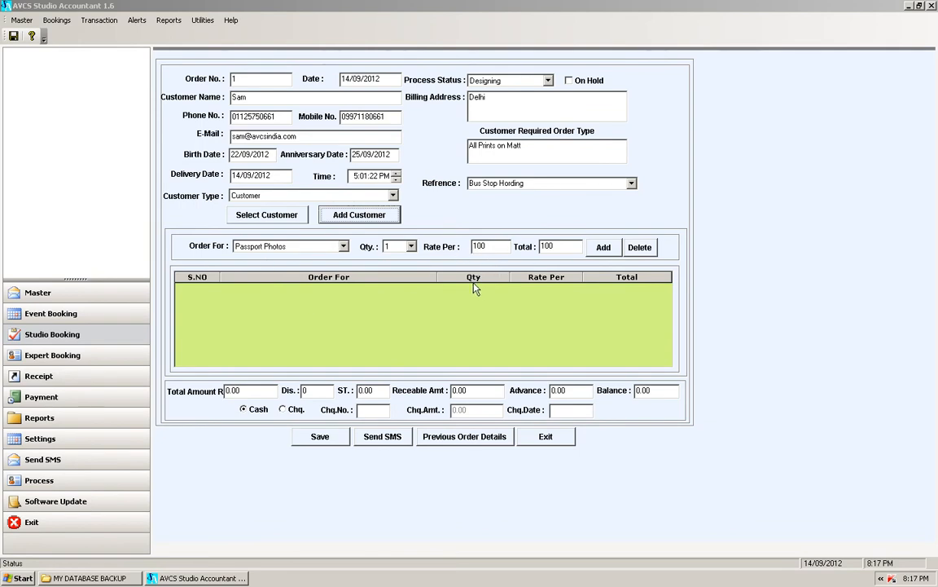
# Add one each of Passport Photos, Photo Frame, Postcard print from Lab and Postcard Taken in Studio to the order
pyautogui.click(603, 247)
pyautogui.click(331, 247)
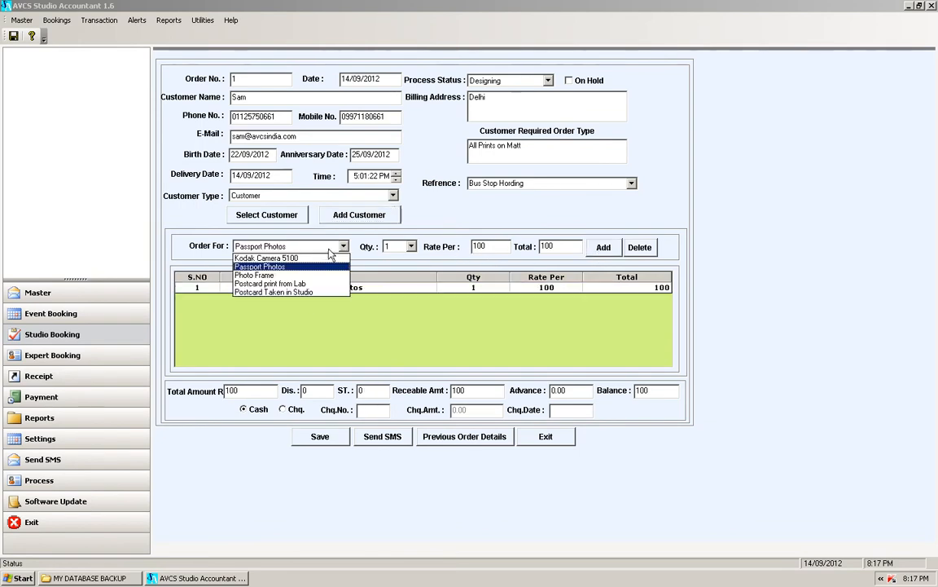
pyautogui.click(297, 275)
pyautogui.click(603, 247)
pyautogui.click(309, 247)
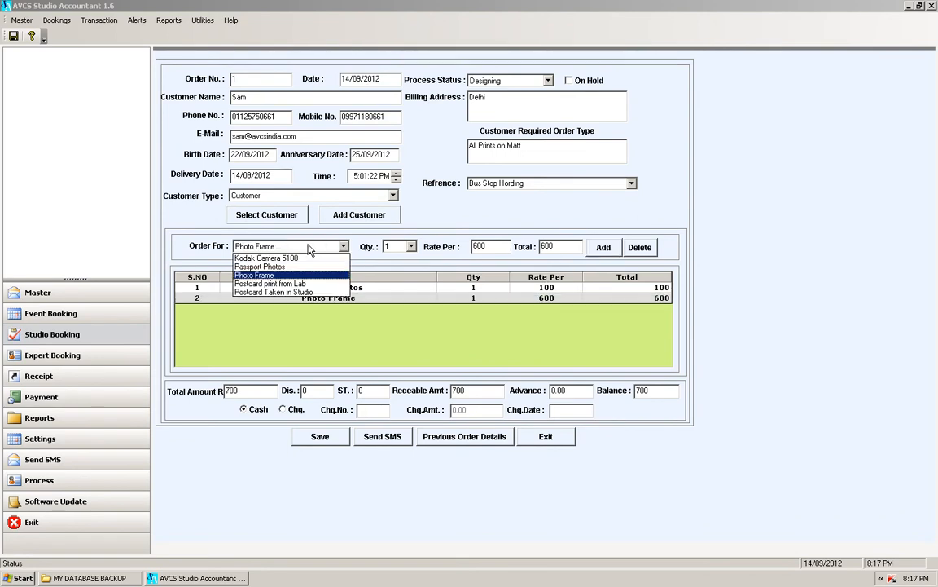
pyautogui.click(291, 284)
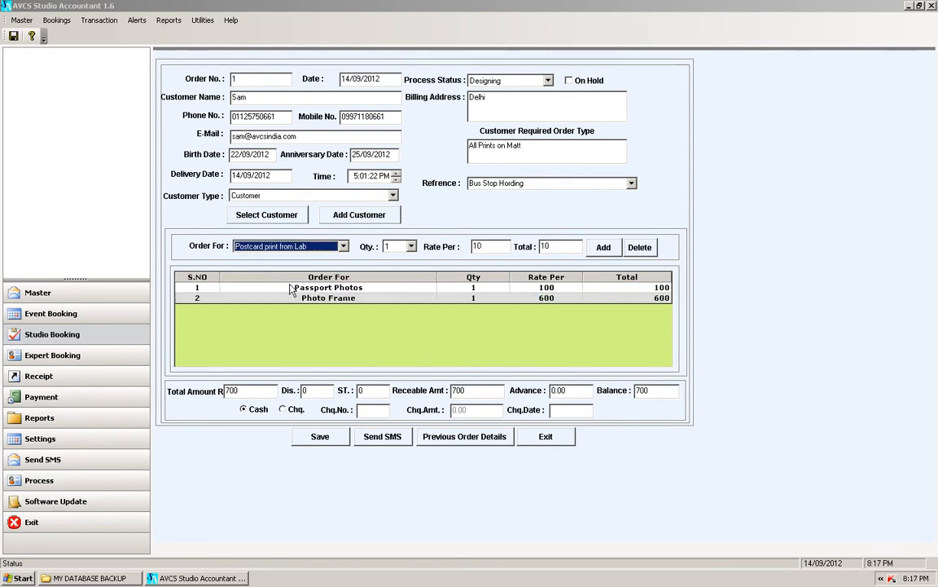
pyautogui.click(602, 247)
pyautogui.click(280, 254)
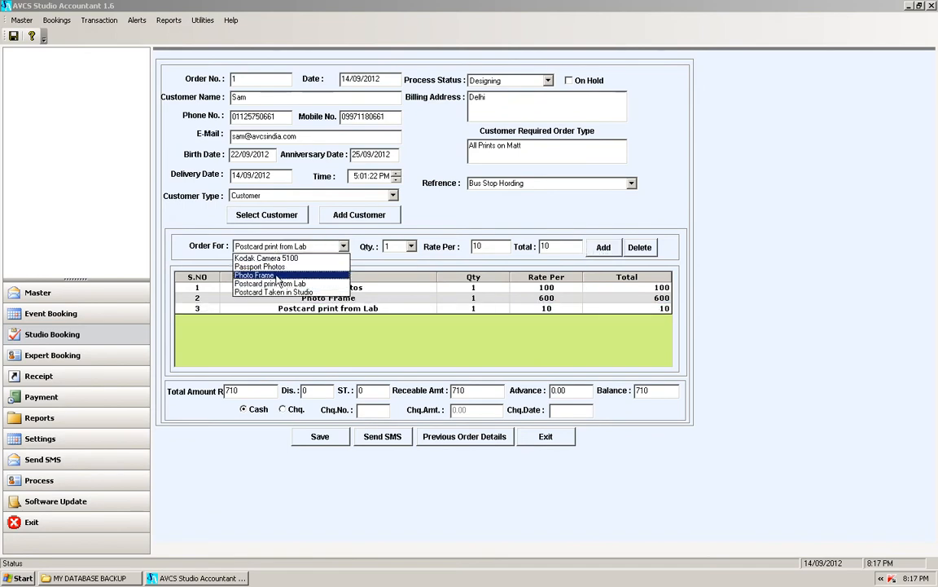
pyautogui.click(257, 293)
pyautogui.click(603, 247)
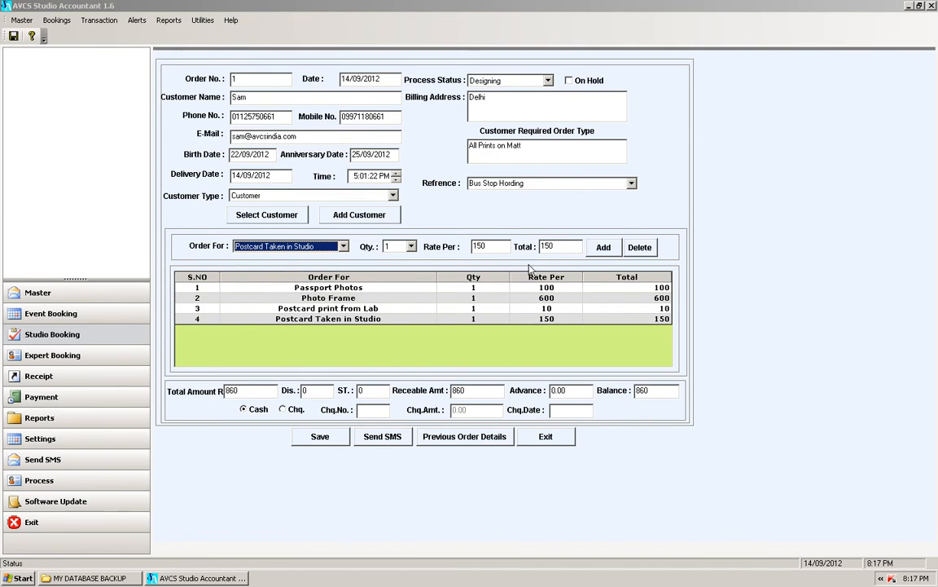
# Set the order's delivery date to 14/09/2012 and the delivery time to 6:01:22 PM
pyautogui.click(245, 177)
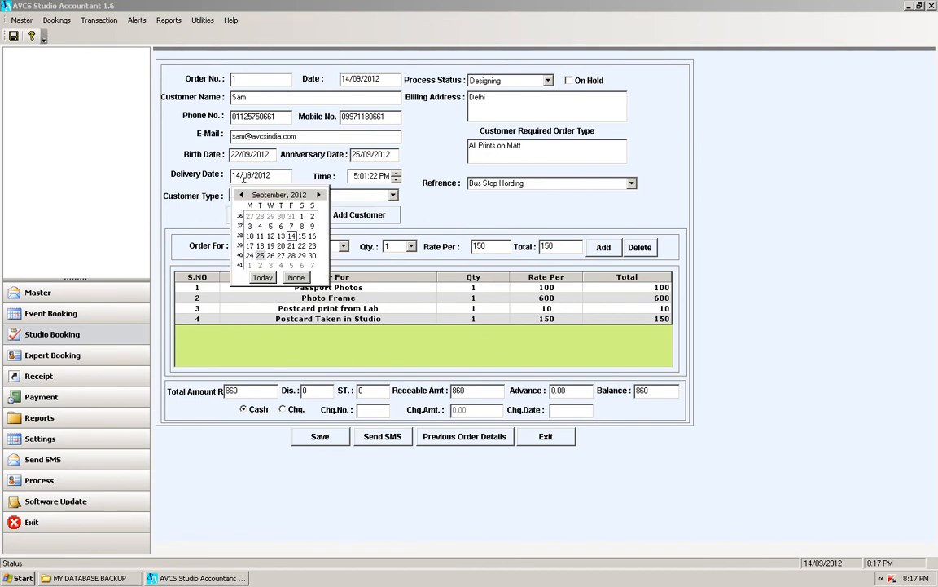
pyautogui.click(292, 237)
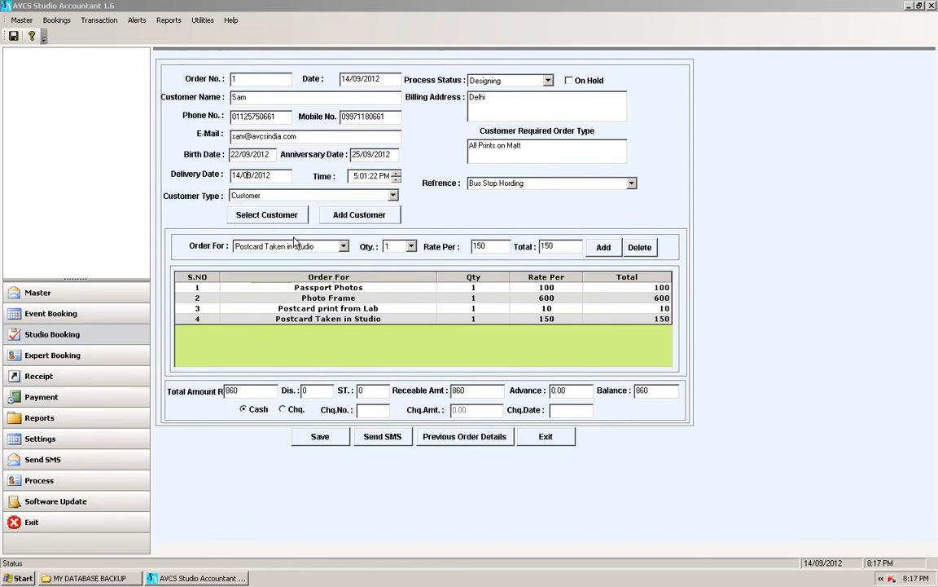
pyautogui.click(360, 177)
pyautogui.click(396, 174)
pyautogui.click(384, 177)
# Apply a 10% discount to the order total
pyautogui.click(242, 390)
pyautogui.click(314, 389)
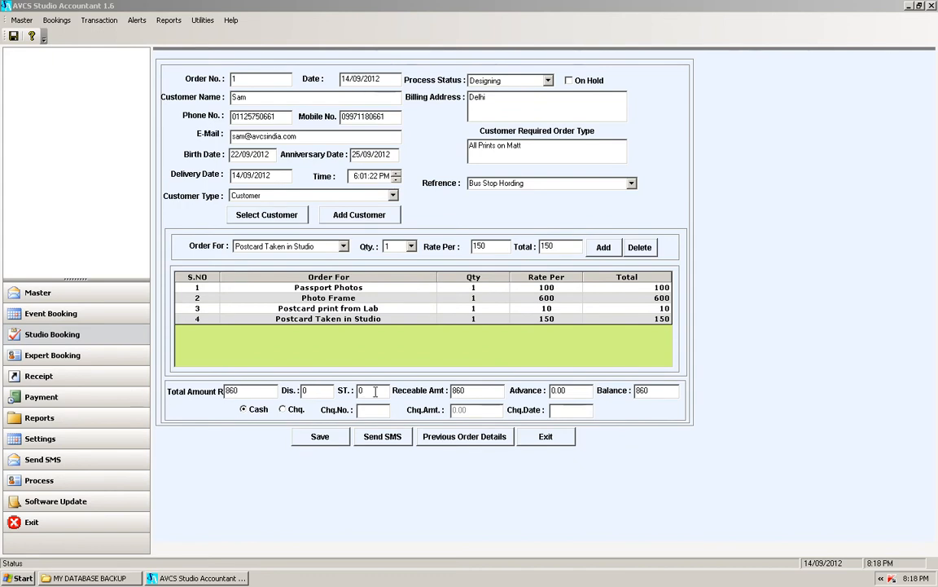
pyautogui.click(313, 391)
pyautogui.write('200')
pyautogui.doubleClick(310, 390)
pyautogui.write('10%')
pyautogui.press('Tab')
# Enter an advance payment of 300 and save the booking
pyautogui.click(458, 390)
pyautogui.click(567, 390)
pyautogui.write('300')
pyautogui.click(320, 437)
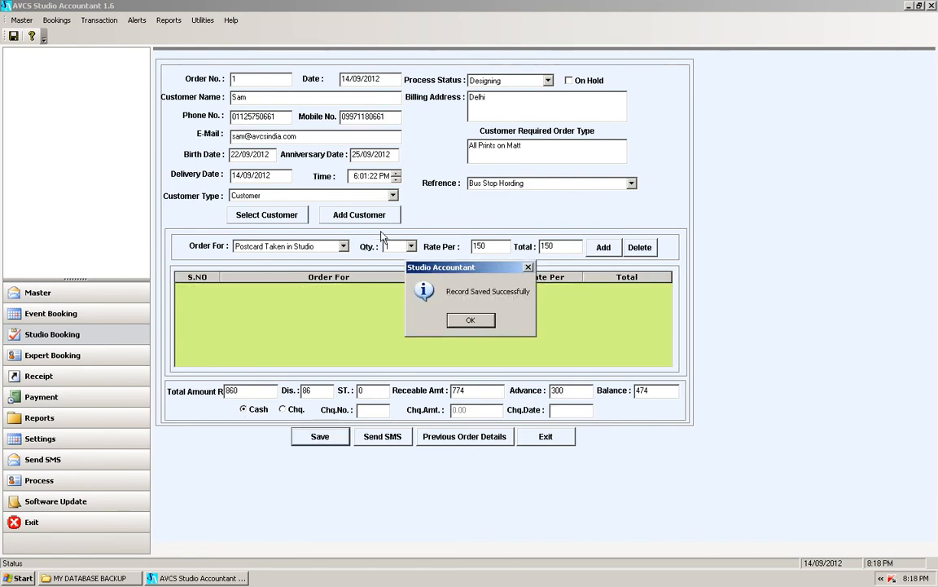
pyautogui.click(473, 318)
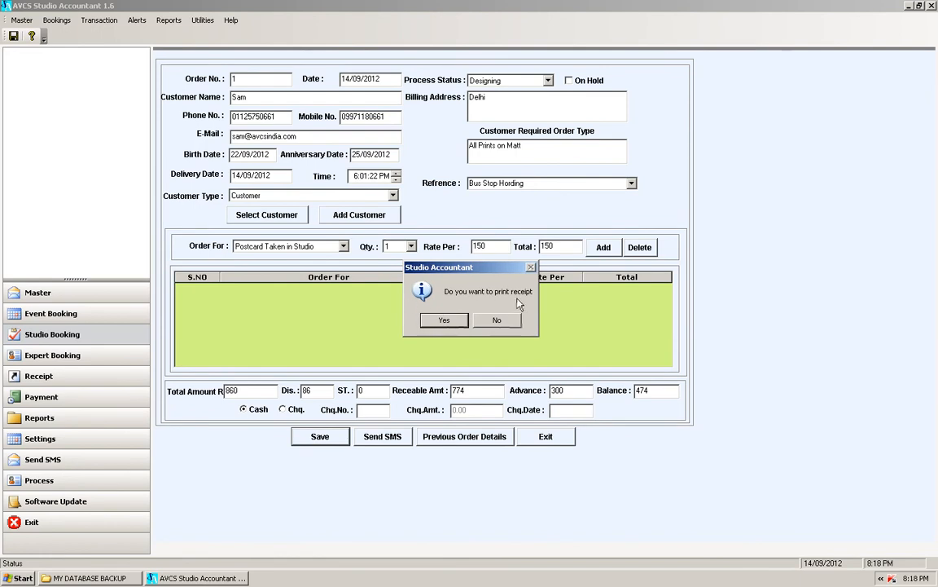
# Print the booking's receipt in the One Forth Page format
pyautogui.click(444, 321)
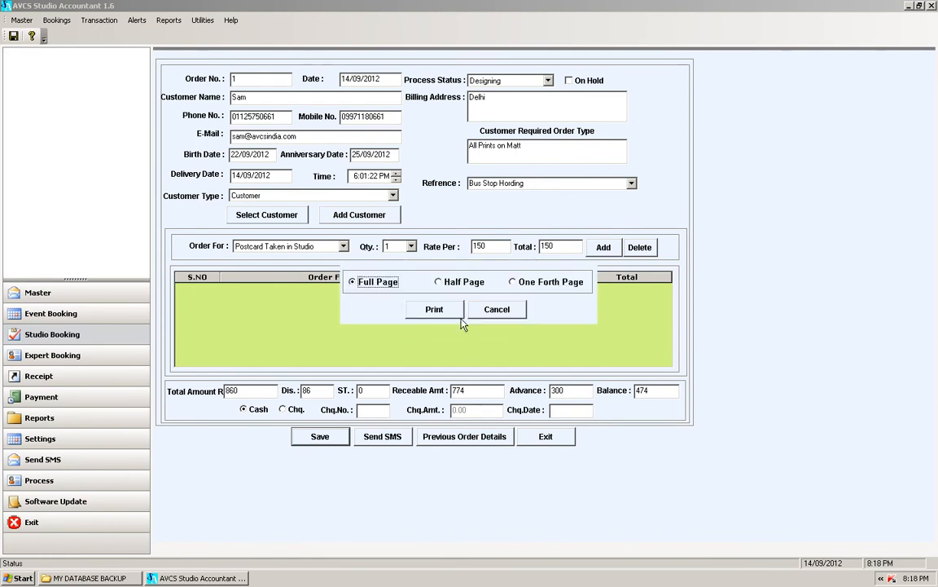
pyautogui.click(453, 282)
pyautogui.click(538, 282)
pyautogui.click(378, 285)
pyautogui.click(452, 282)
pyautogui.click(545, 285)
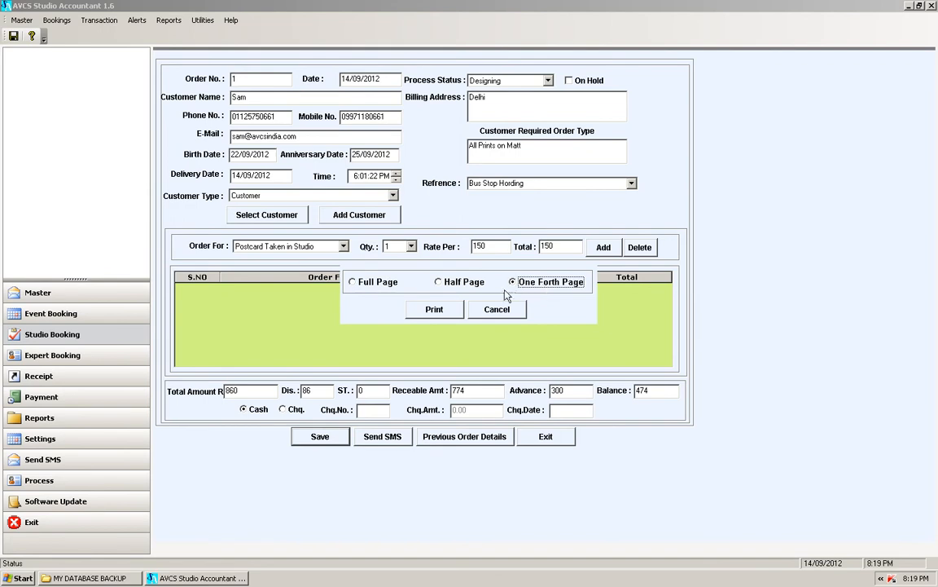
pyautogui.click(434, 309)
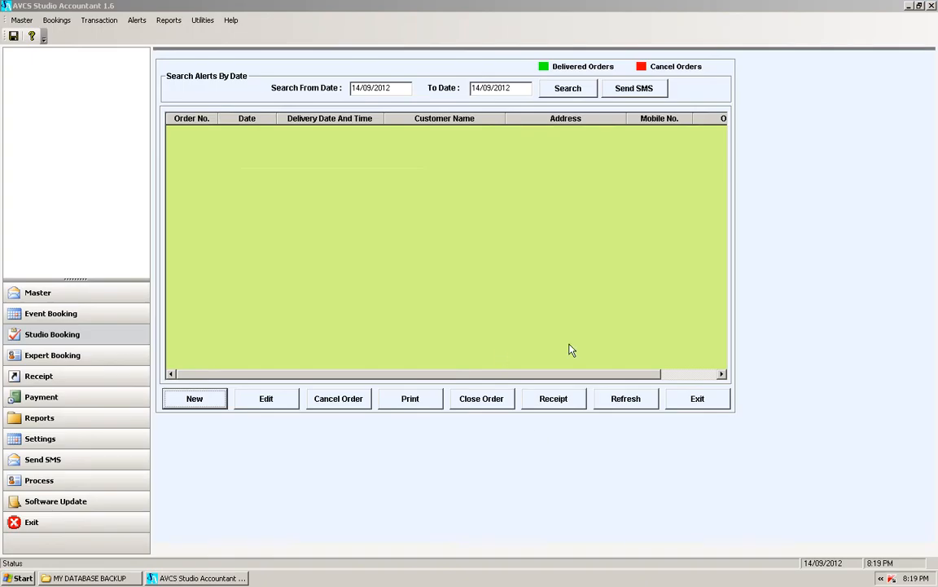
# Refresh the booking list and preview the saved order's invoice in Full Page format, then close the preview
pyautogui.click(625, 398)
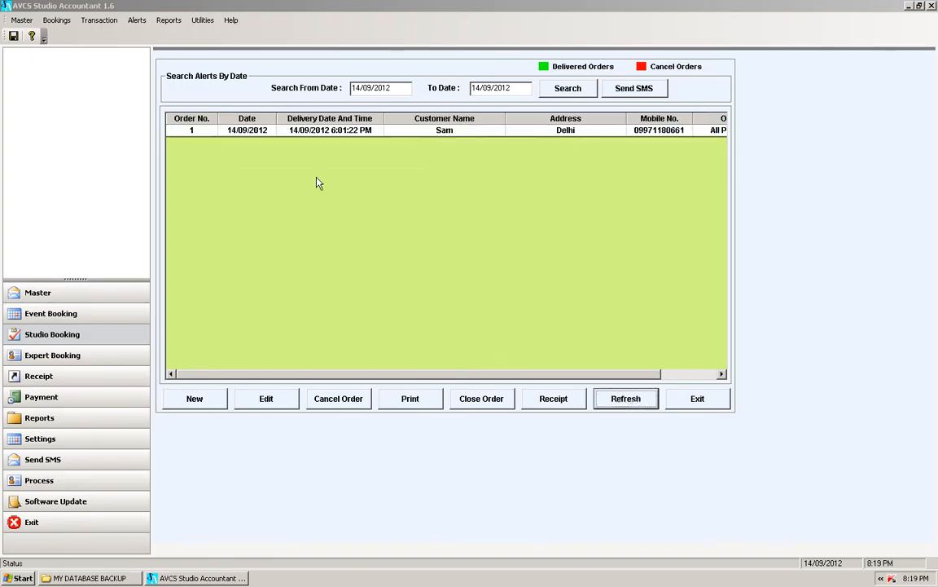
pyautogui.click(291, 130)
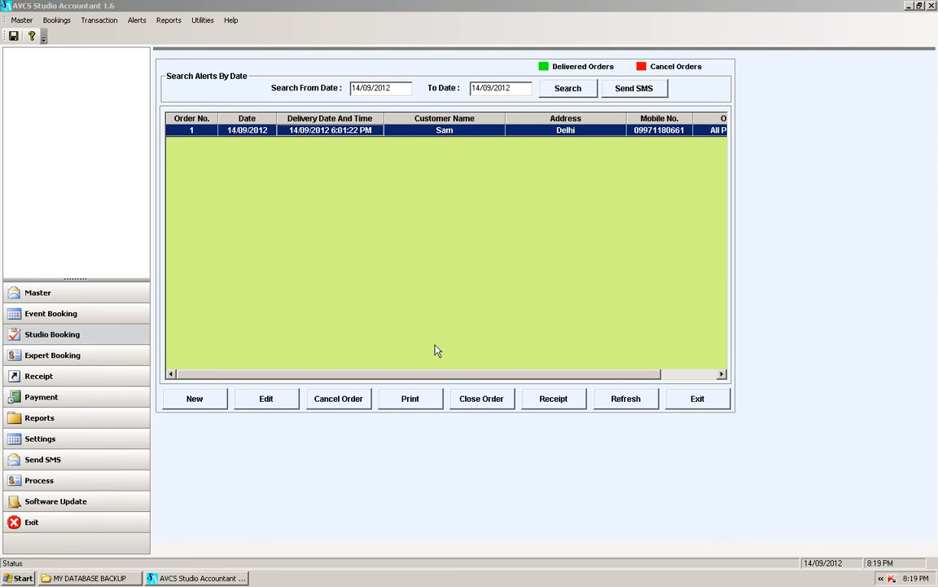
pyautogui.click(409, 398)
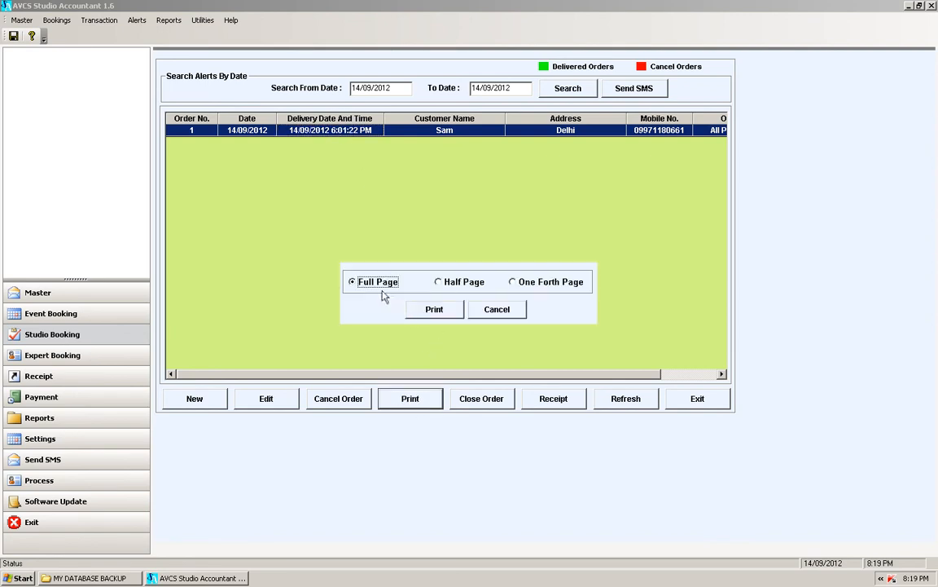
pyautogui.click(437, 282)
pyautogui.click(520, 282)
pyautogui.click(379, 282)
pyautogui.click(435, 309)
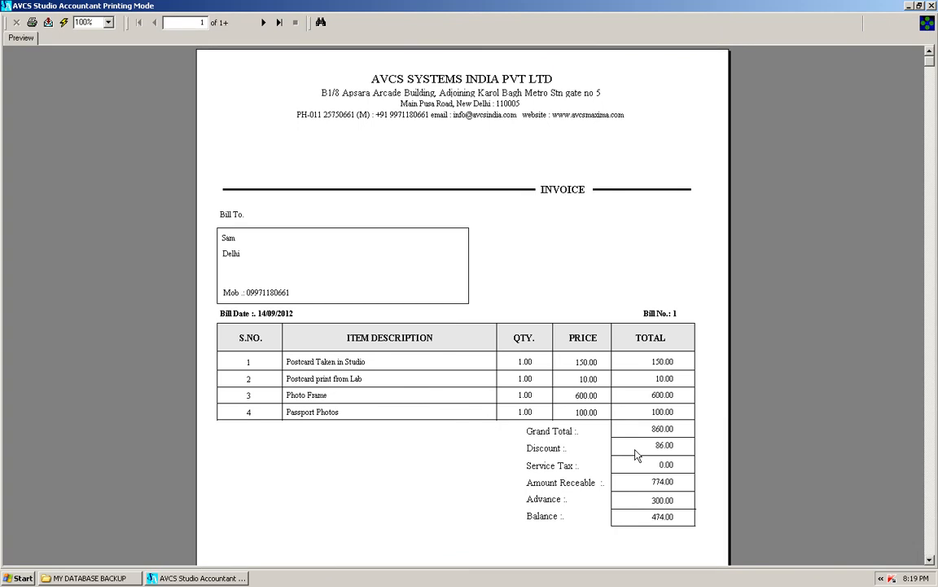
pyautogui.click(931, 6)
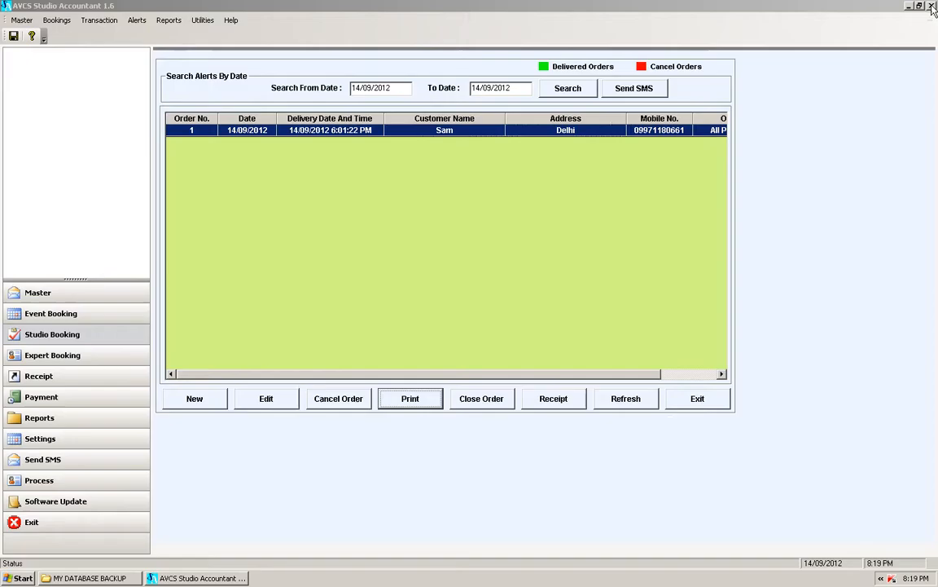
# Open the booking for editing and delete the Postcard Taken in Studio item from the order
pyautogui.click(279, 402)
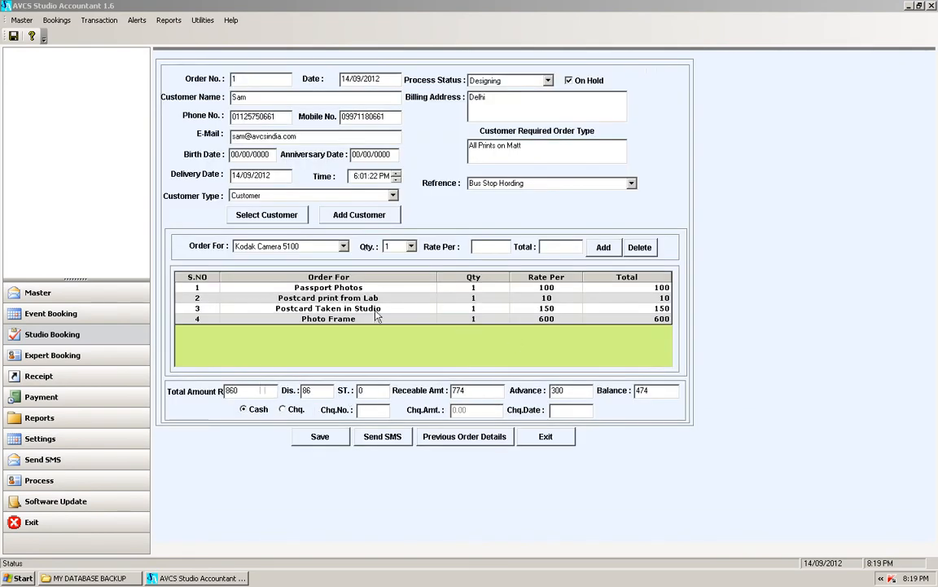
pyautogui.click(350, 308)
pyautogui.click(640, 247)
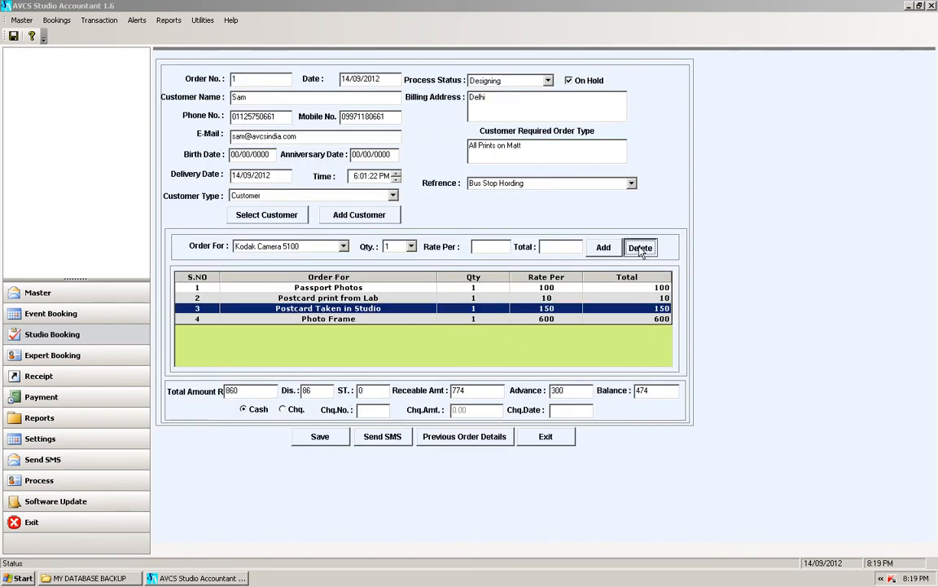
pyautogui.click(267, 248)
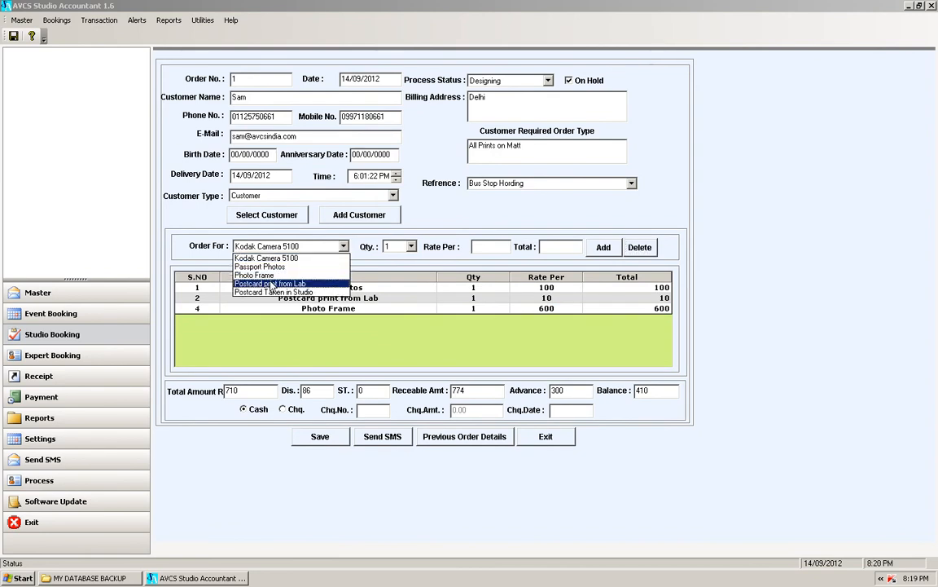
pyautogui.click(380, 307)
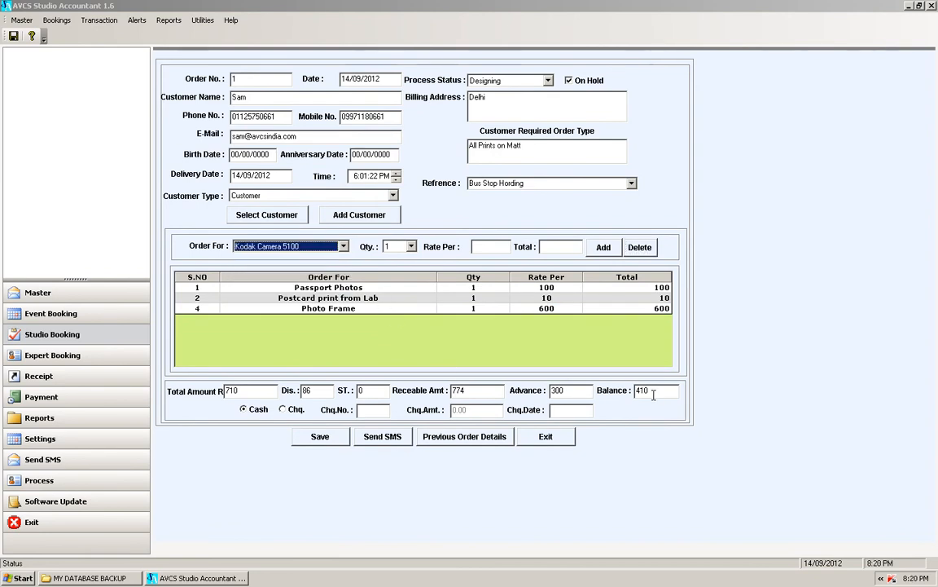
pyautogui.click(584, 354)
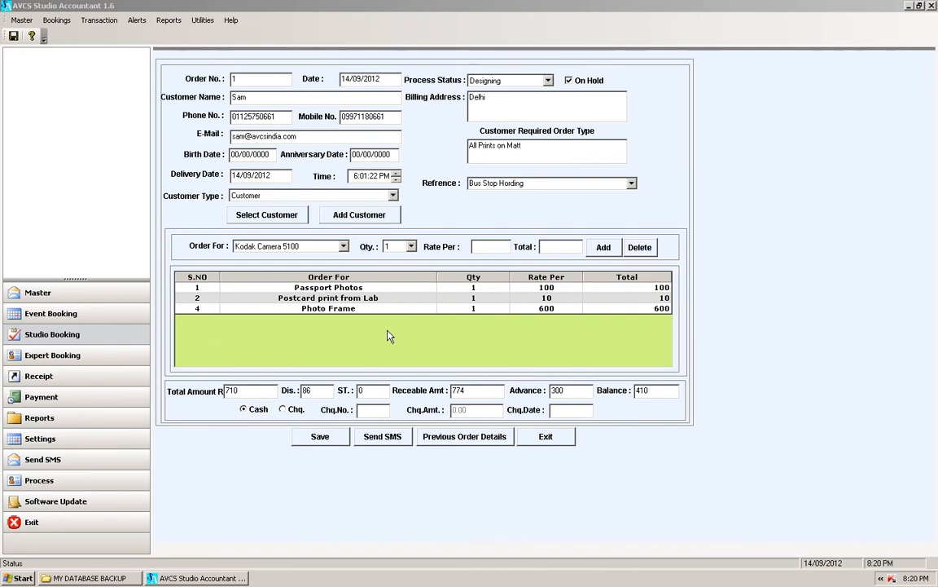
# Save the edited booking without printing a receipt and return to the booking list
pyautogui.click(320, 436)
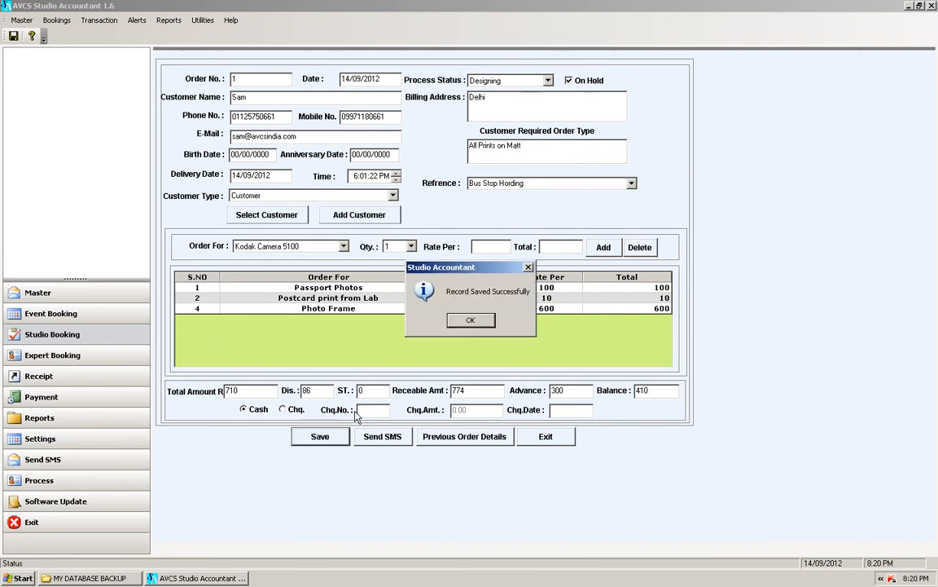
pyautogui.click(439, 295)
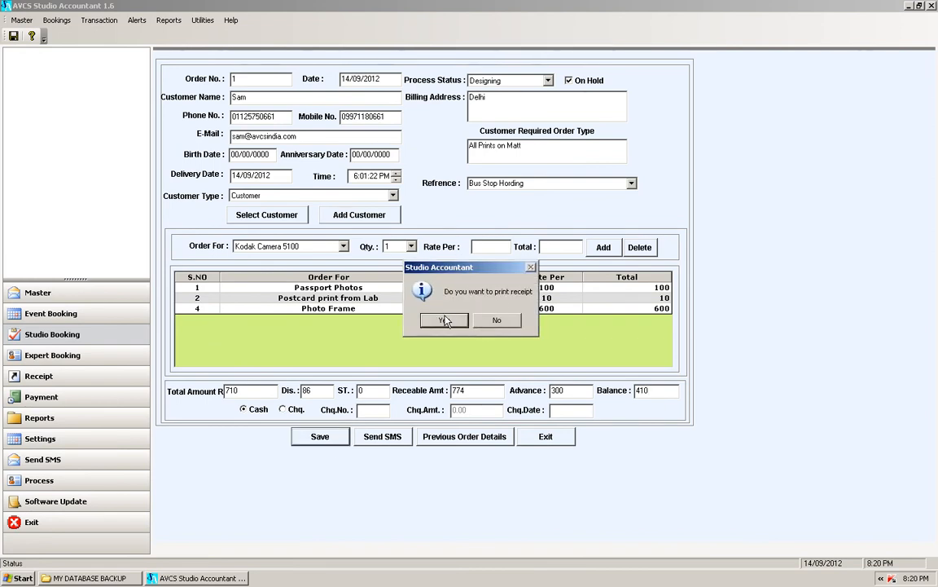
pyautogui.click(487, 320)
pyautogui.click(531, 438)
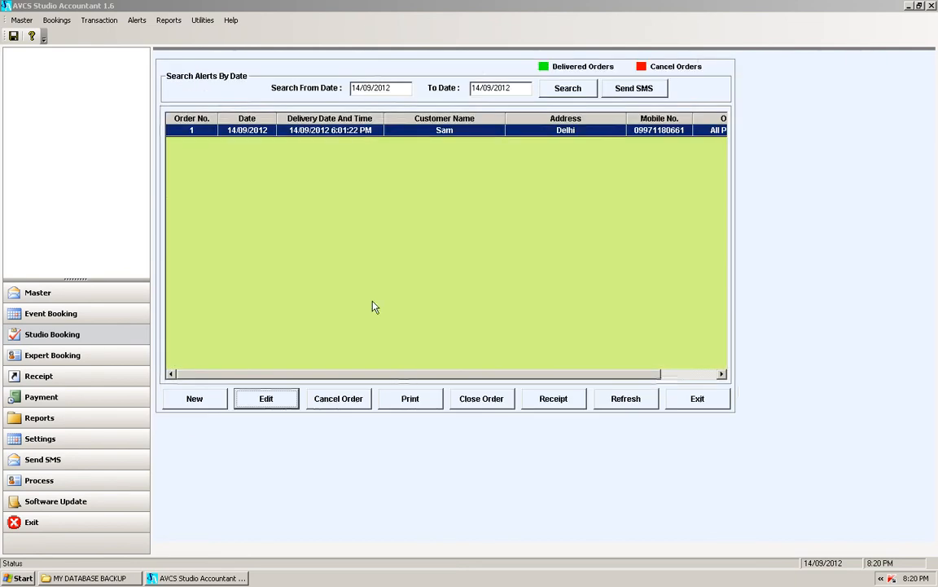
# Preview the edited order's invoice from the booking list, then close the preview
pyautogui.click(364, 135)
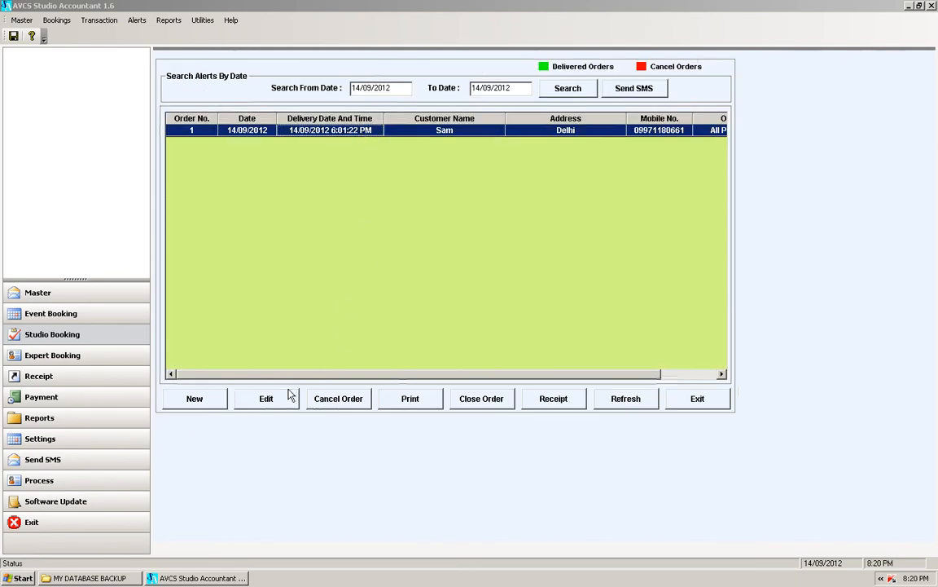
pyautogui.click(409, 403)
pyautogui.click(431, 311)
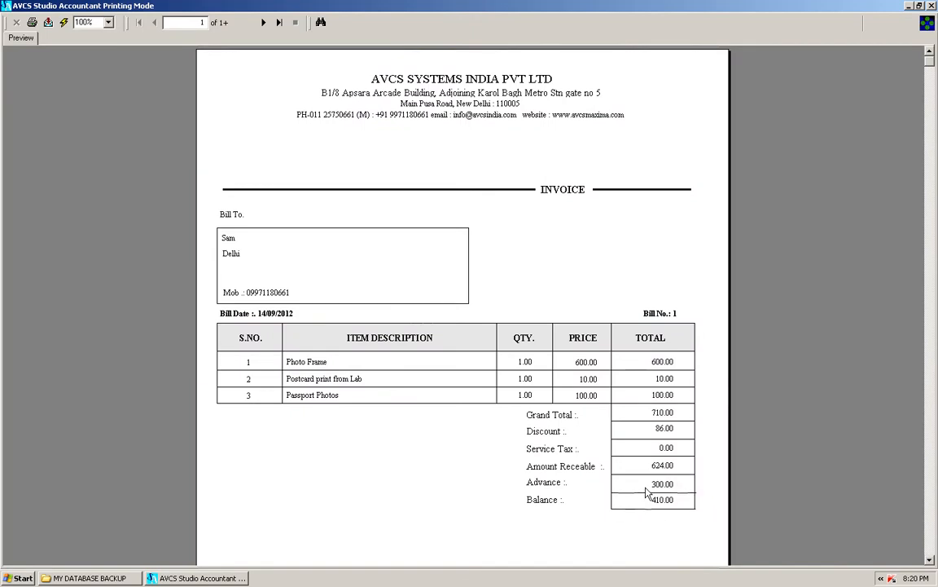
pyautogui.click(931, 6)
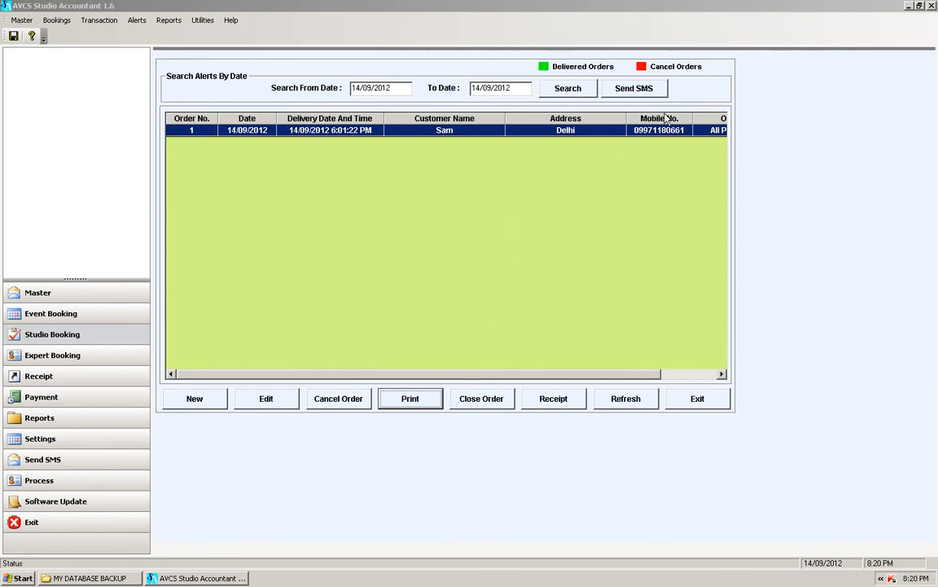
# Send the order's customer the saved SMS "Sir Your Work is Done Please Come To Collect from AVCS" and hide the message box
pyautogui.click(307, 127)
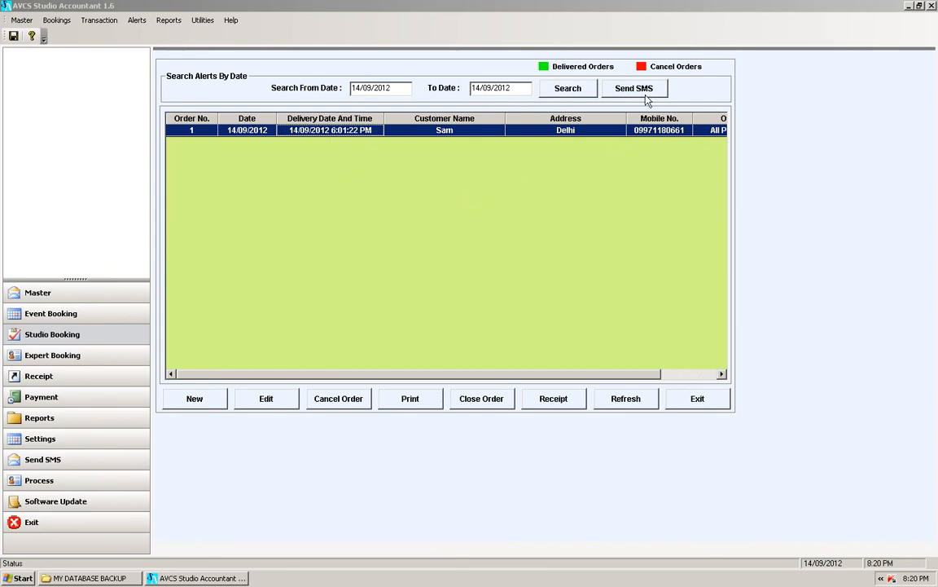
pyautogui.click(635, 89)
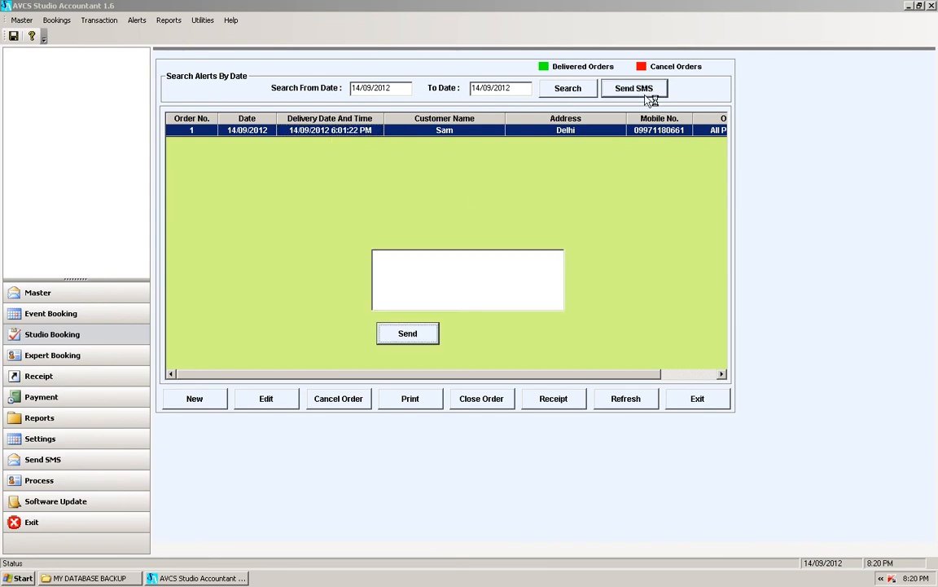
pyautogui.click(253, 187)
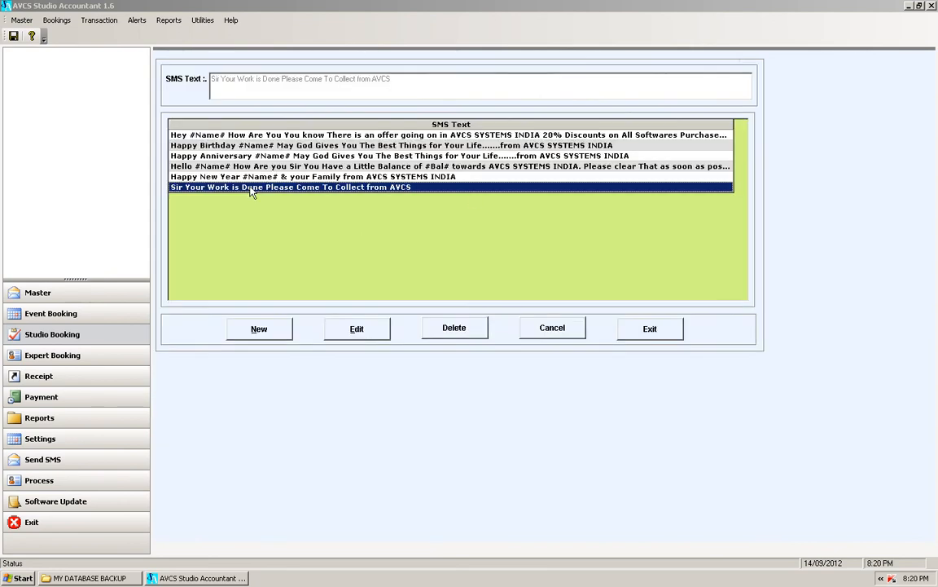
pyautogui.doubleClick(253, 187)
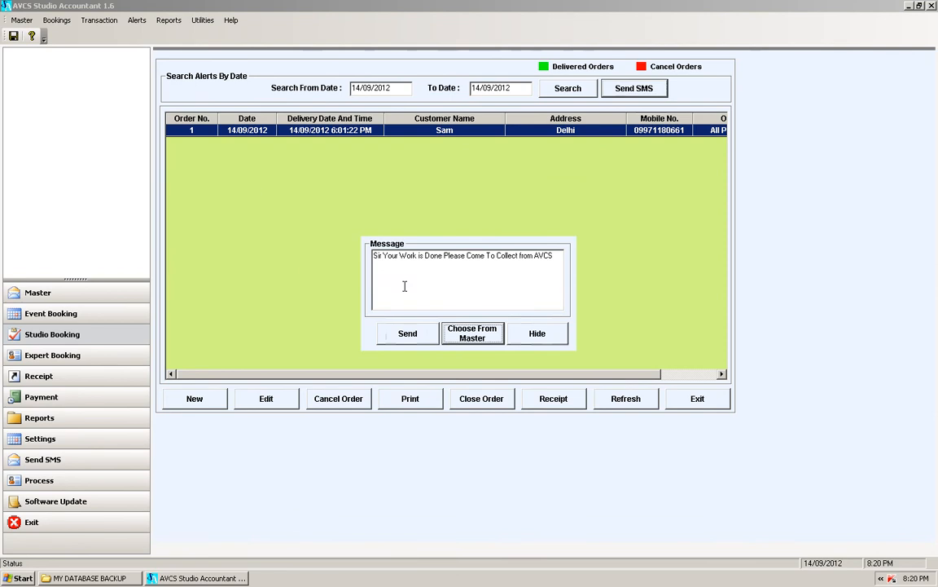
pyautogui.click(428, 335)
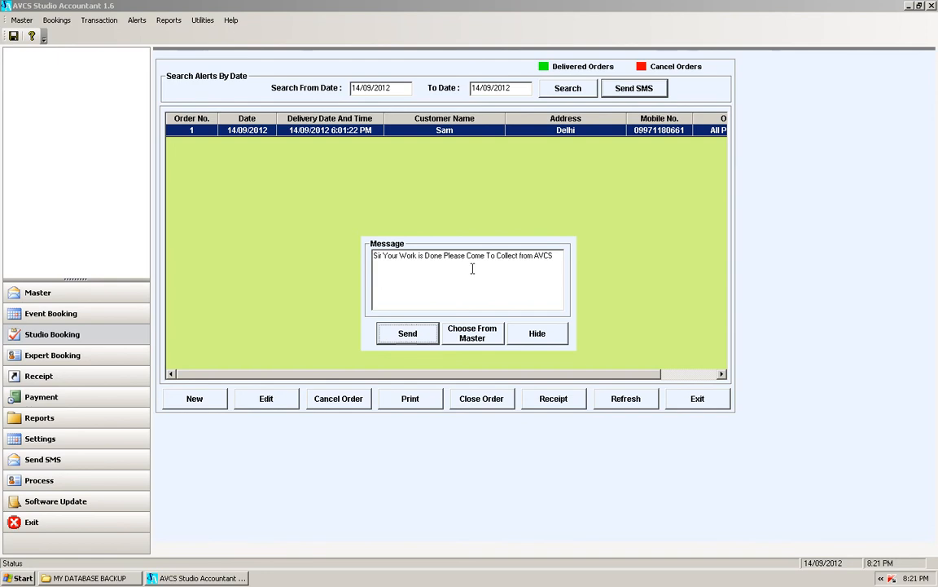
pyautogui.click(535, 336)
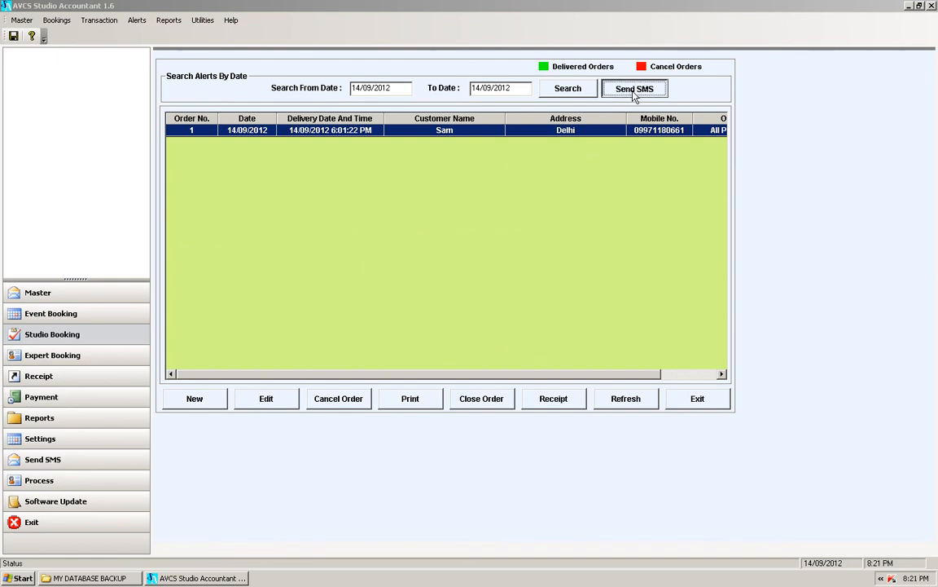
# Look through the saved SMS texts in the master list, then close the message box without sending anything
pyautogui.click(627, 90)
pyautogui.click(477, 335)
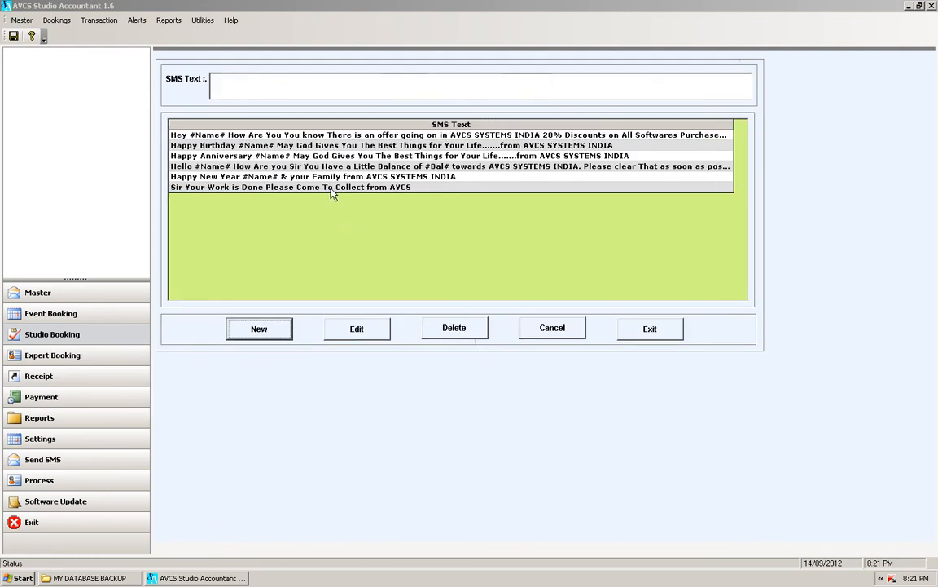
pyautogui.click(261, 188)
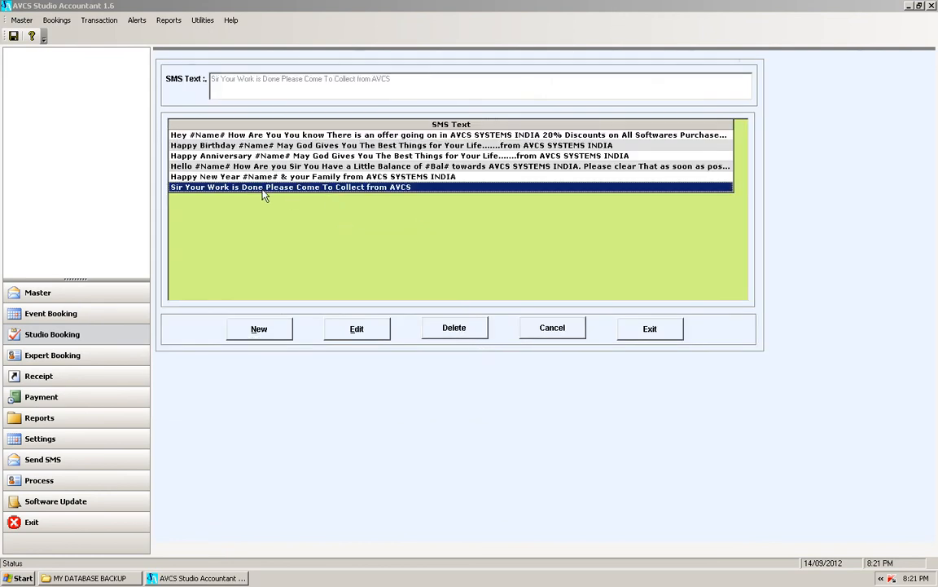
pyautogui.click(656, 334)
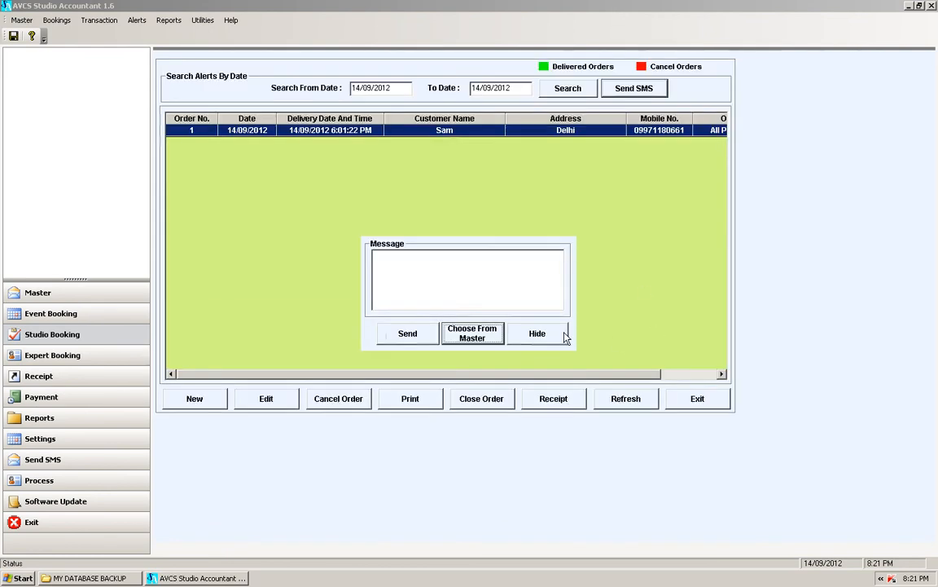
pyautogui.click(540, 336)
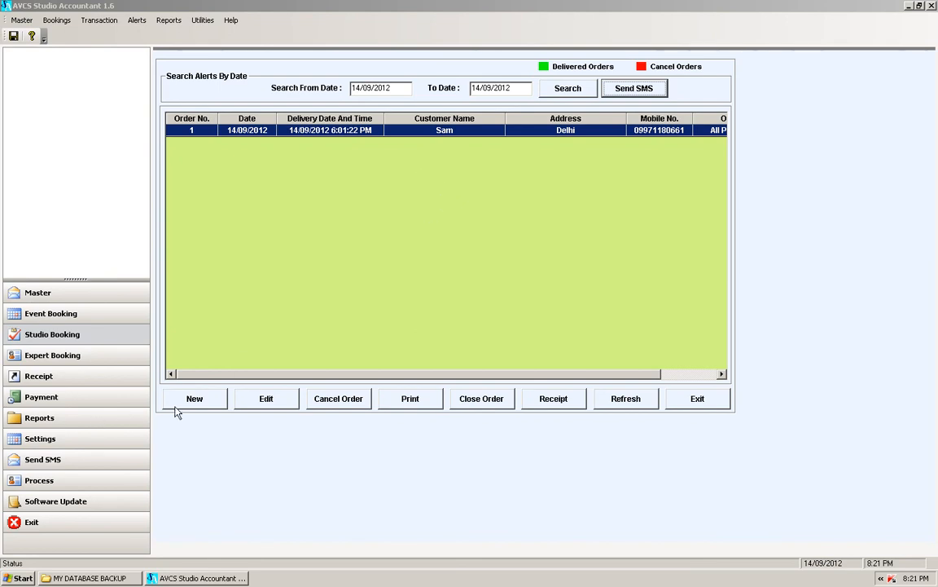
# Start a new studio booking and fill it with the details of the second customer in the saved list
pyautogui.click(208, 401)
pyautogui.click(269, 216)
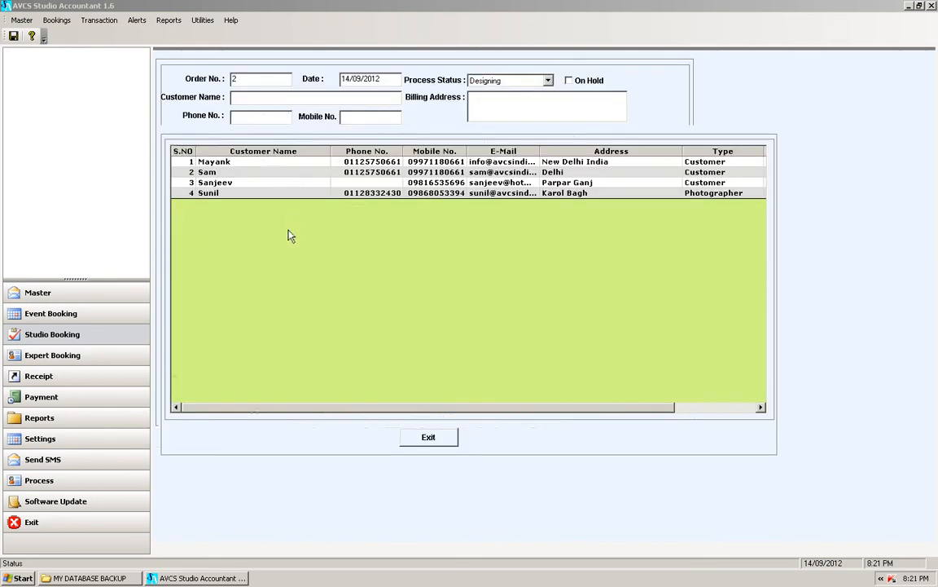
pyautogui.click(272, 173)
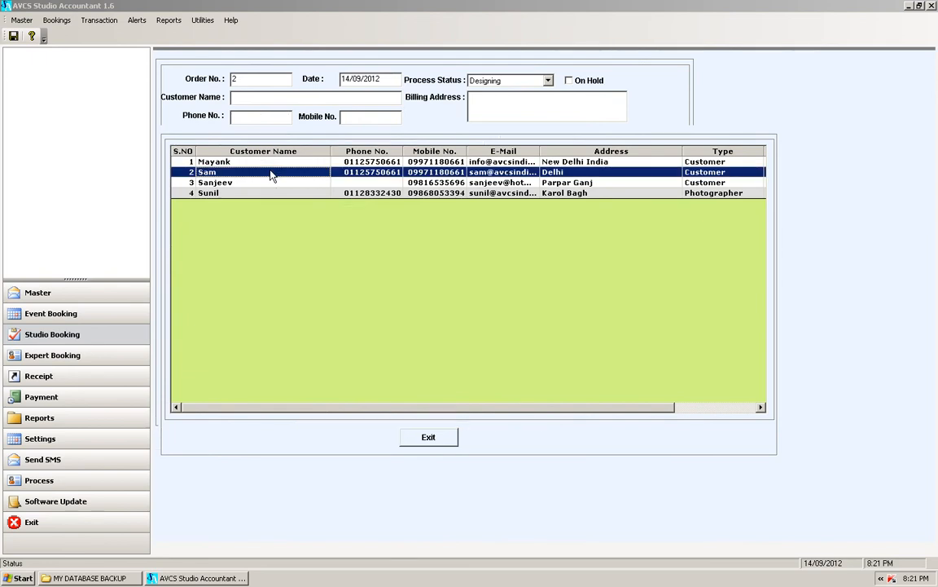
pyautogui.doubleClick(272, 173)
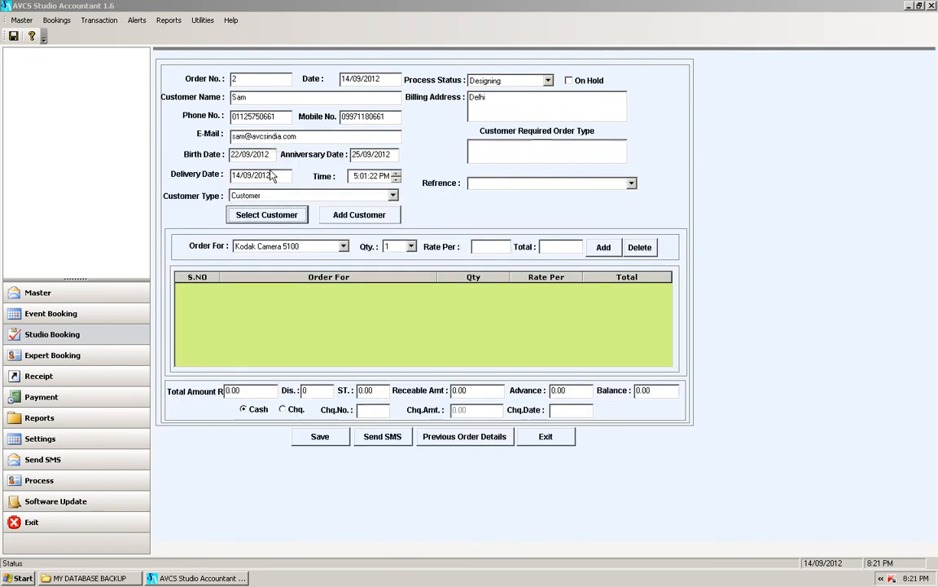
# Review the selected customer's previous order details, including received and outstanding amounts, then exit the view
pyautogui.click(462, 438)
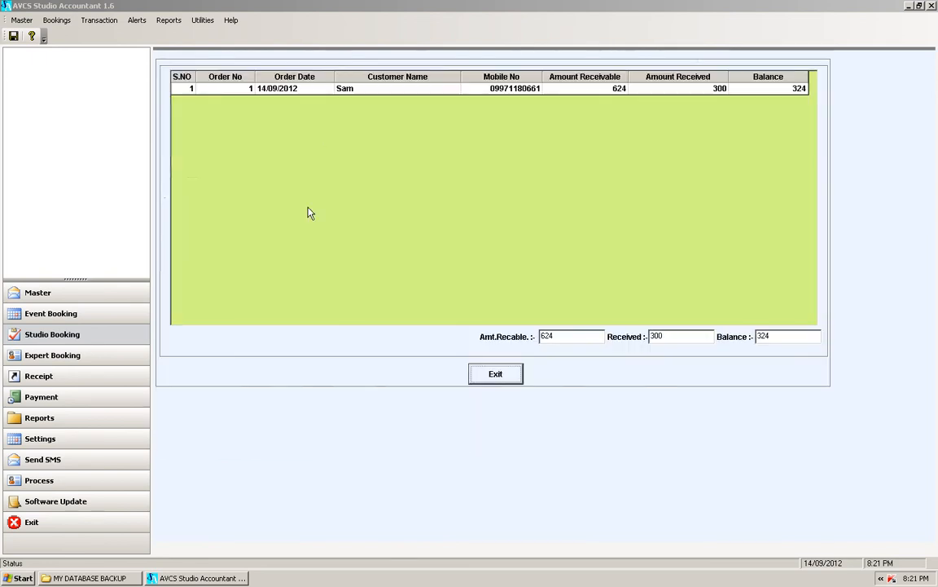
pyautogui.click(324, 94)
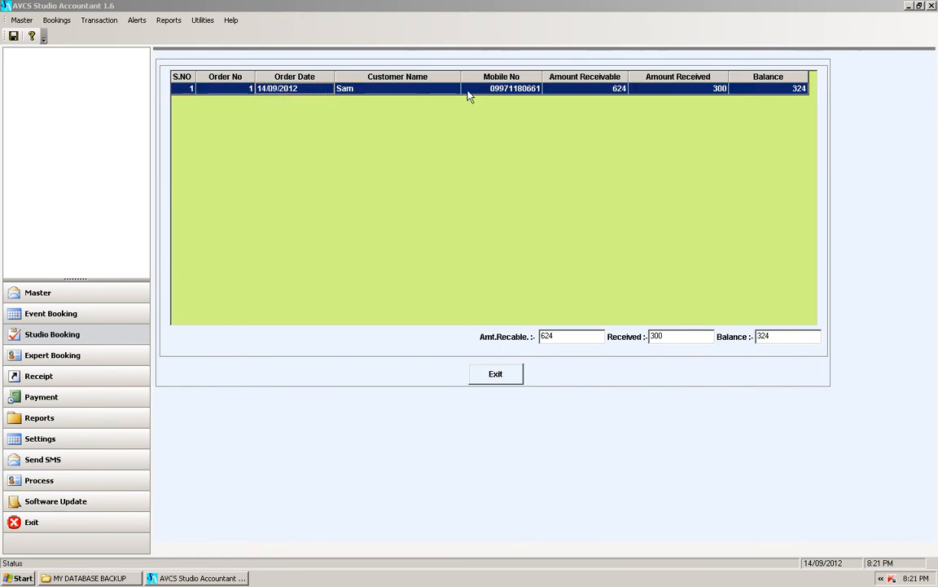
pyautogui.press('Tab')
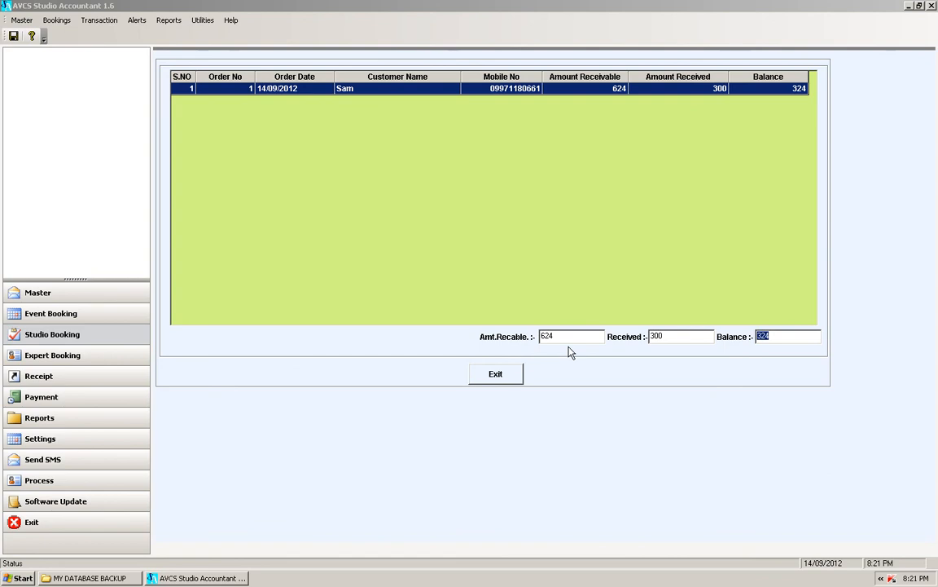
pyautogui.click(499, 375)
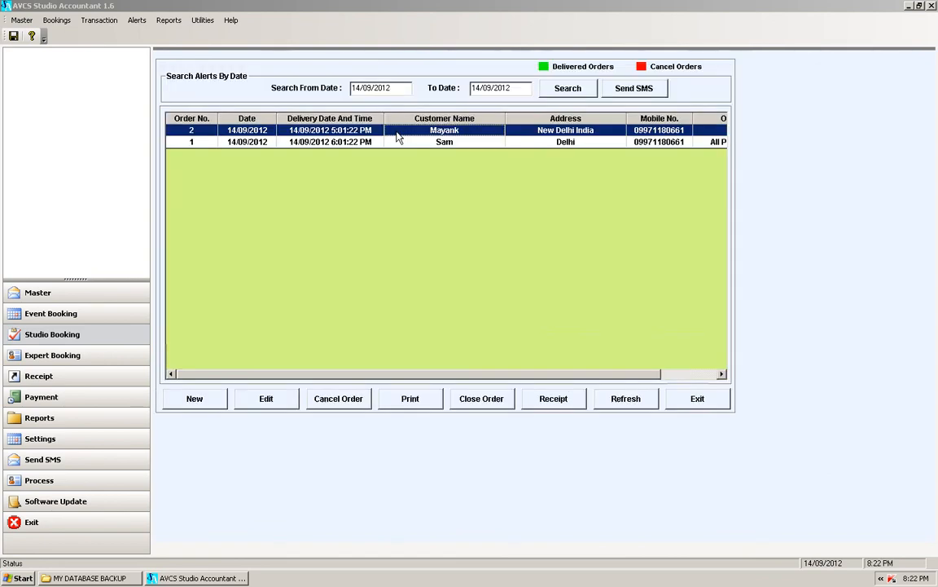
# Close the newest order as delivered, send its delivery SMS to the customer, and check its status colour in the list
pyautogui.click(480, 403)
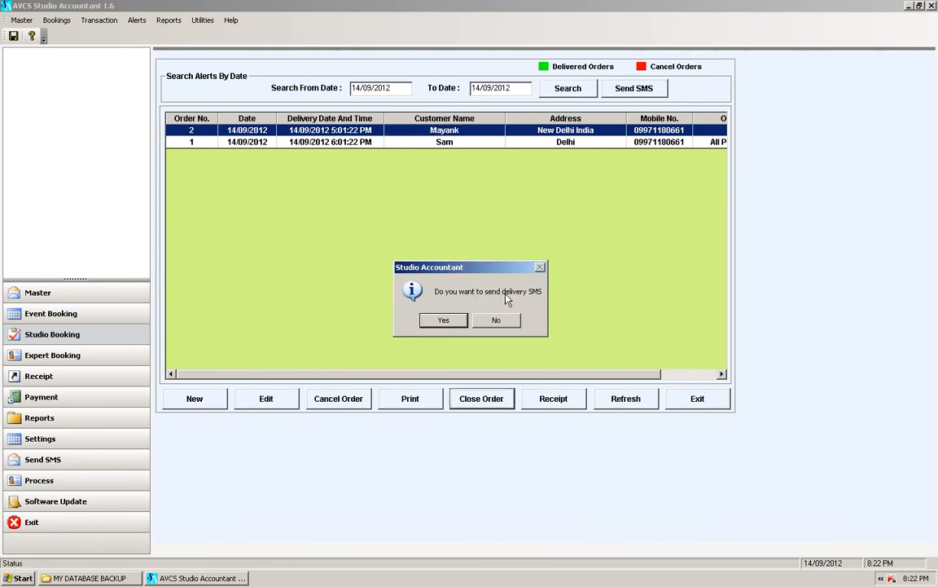
pyautogui.click(448, 321)
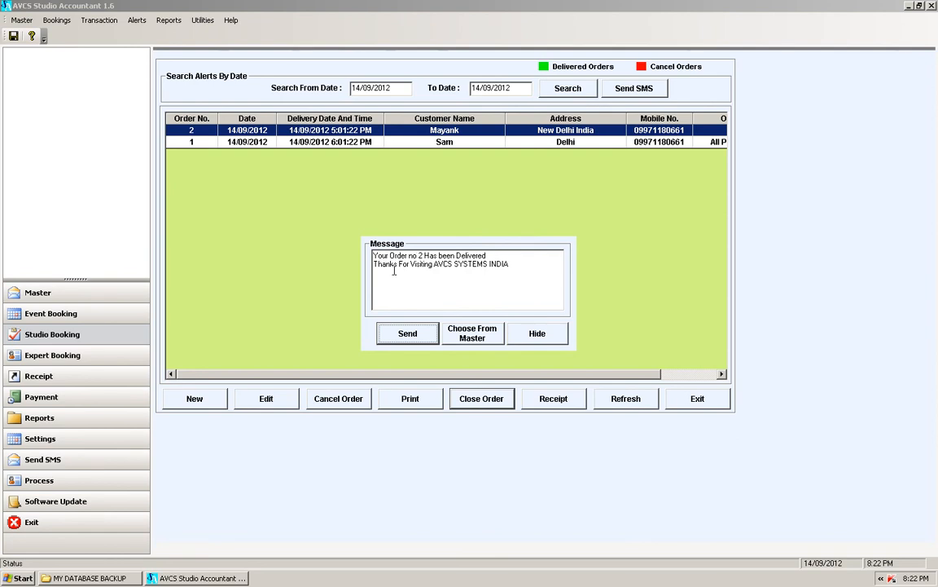
pyautogui.click(410, 335)
pyautogui.click(531, 334)
pyautogui.click(470, 317)
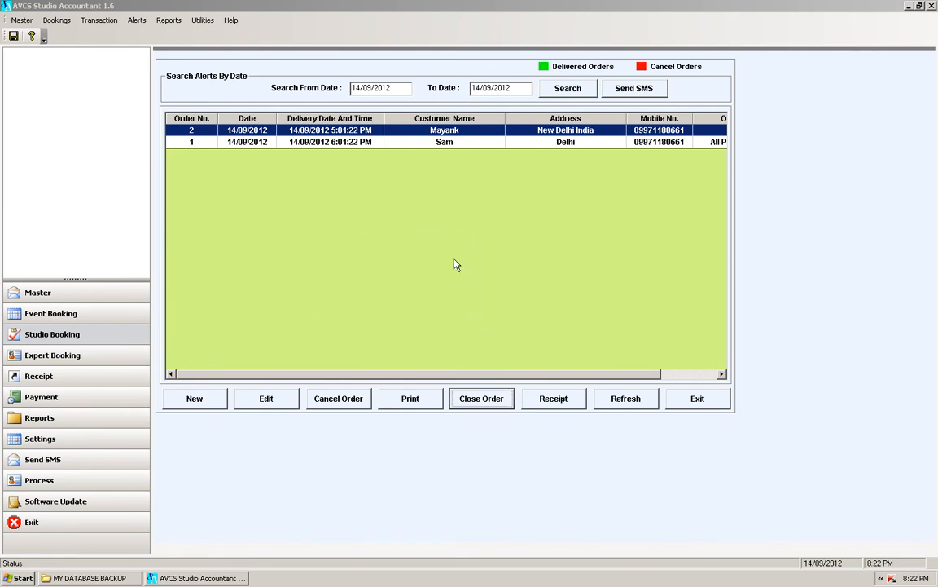
pyautogui.click(435, 145)
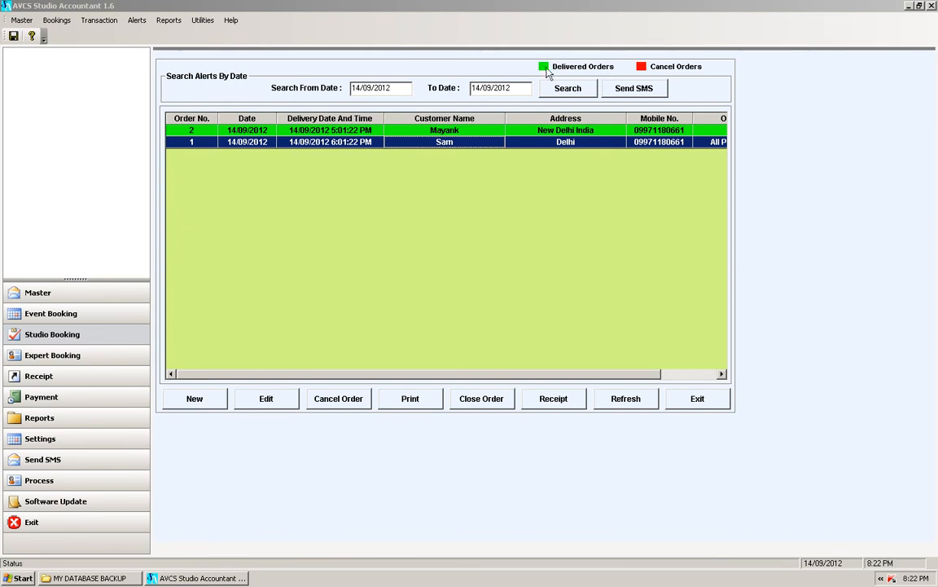
# Examine the receipt form and payment record of the delivered order, then exit without saving
pyautogui.click(468, 132)
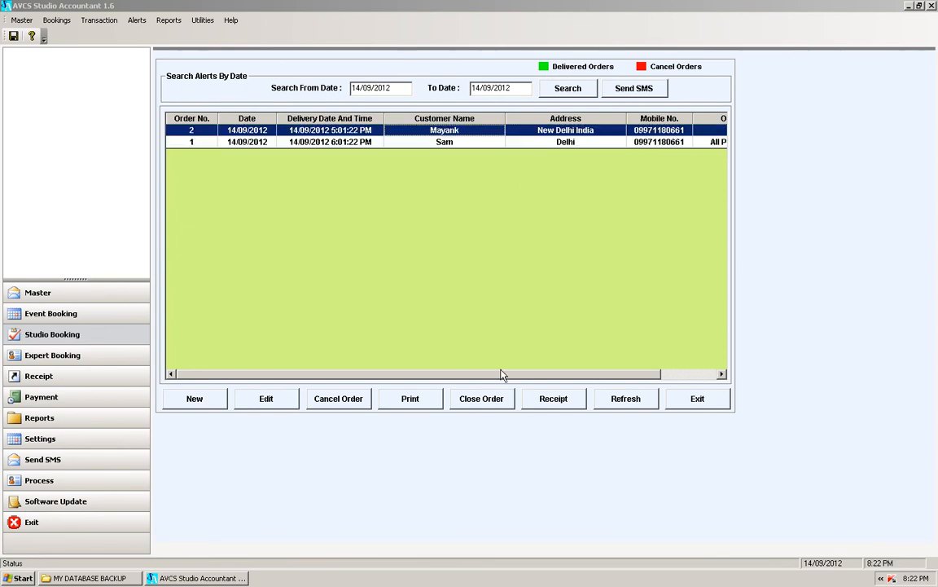
pyautogui.click(553, 399)
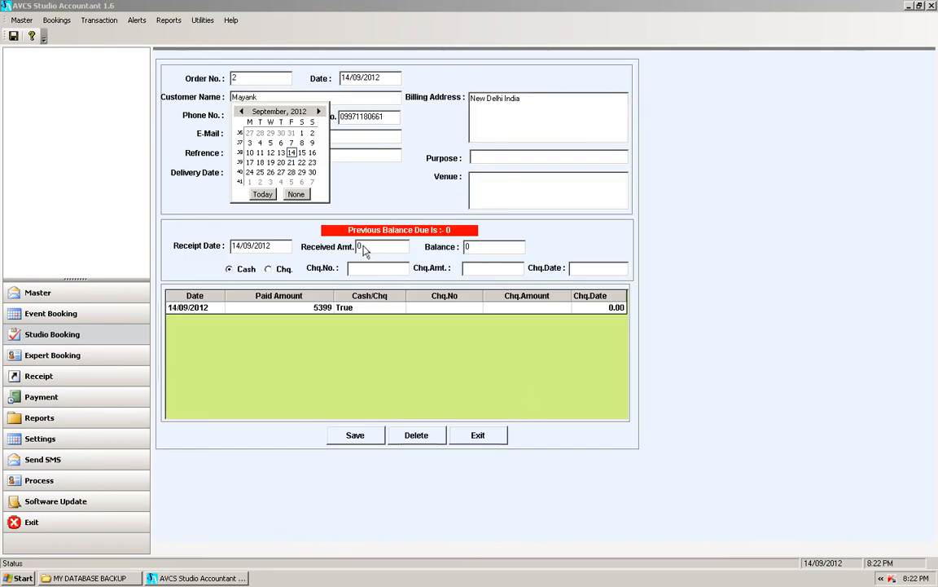
pyautogui.click(480, 435)
pyautogui.click(477, 435)
# Record a cash receipt of 150 against the undelivered order, save it, and return to the booking list
pyautogui.click(436, 142)
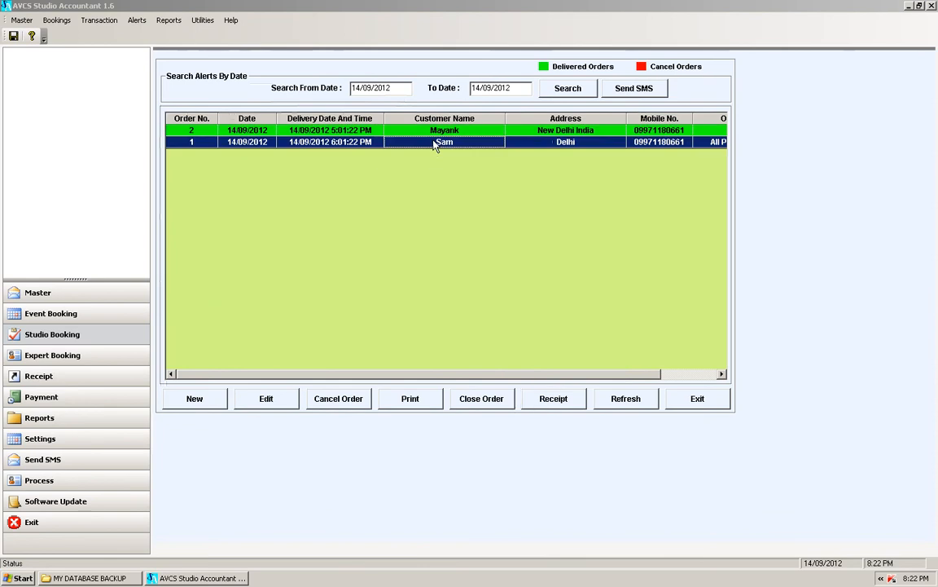
pyautogui.click(541, 406)
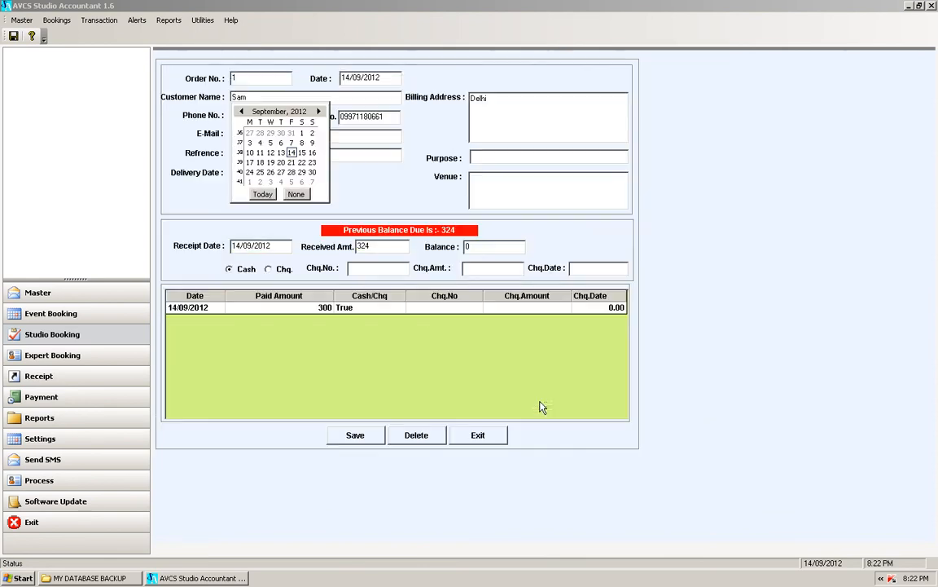
pyautogui.doubleClick(373, 246)
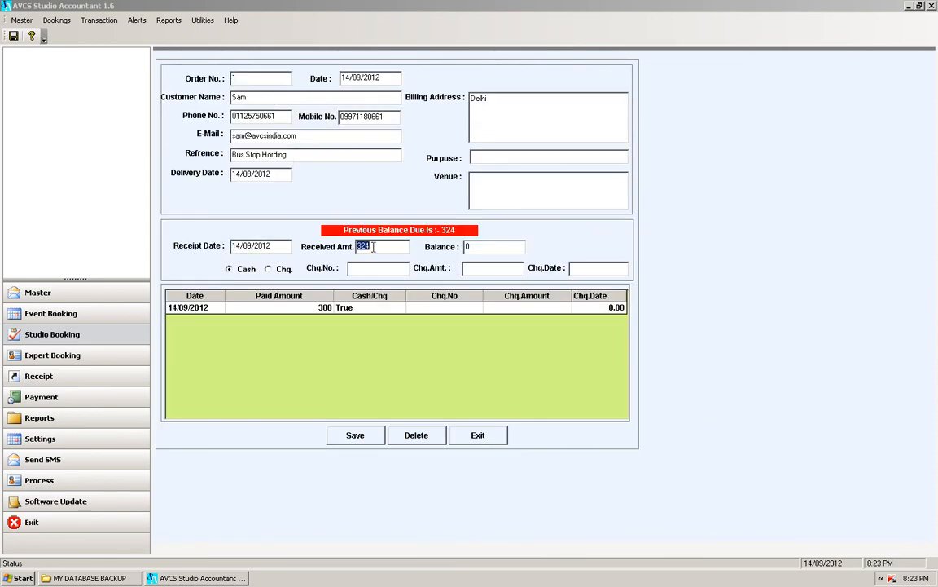
pyautogui.write('150')
pyautogui.click(361, 438)
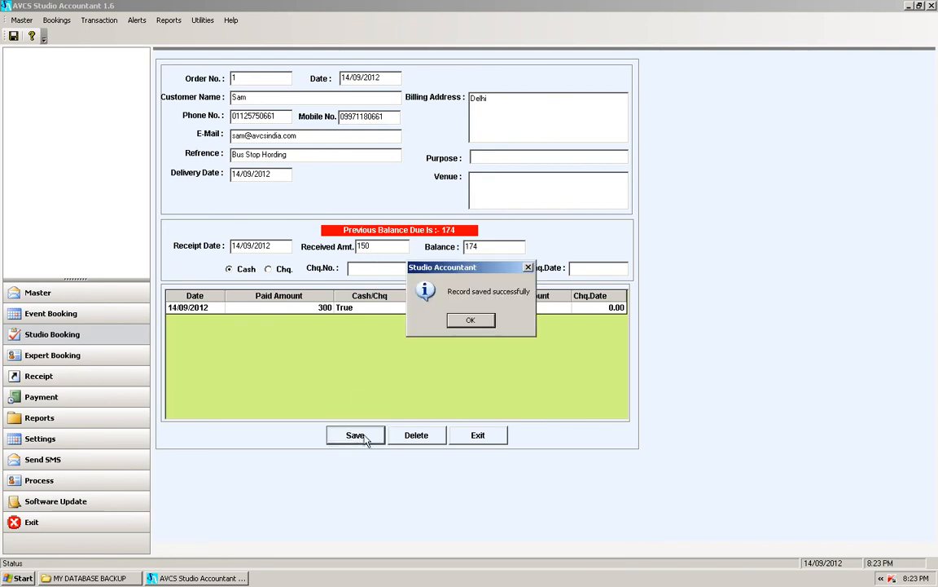
pyautogui.click(470, 321)
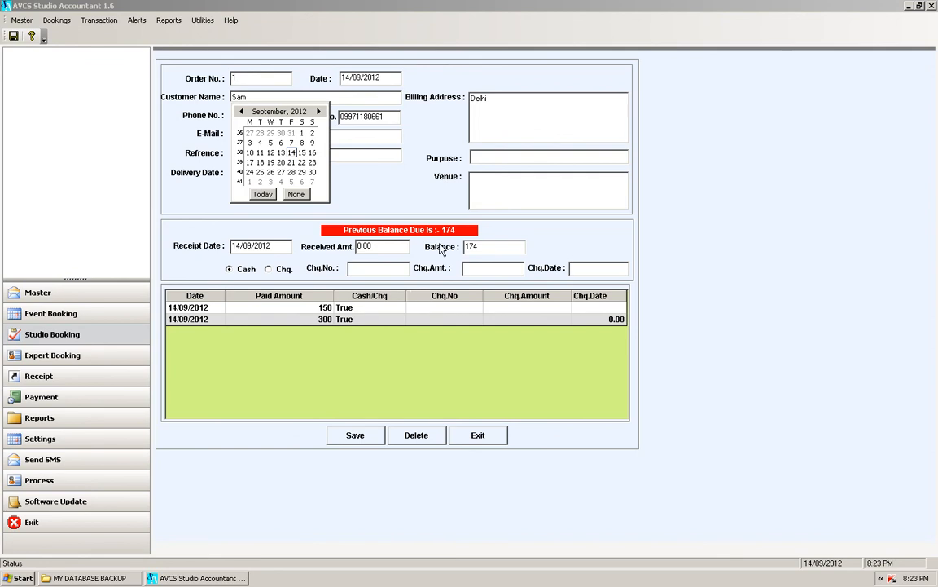
pyautogui.click(480, 435)
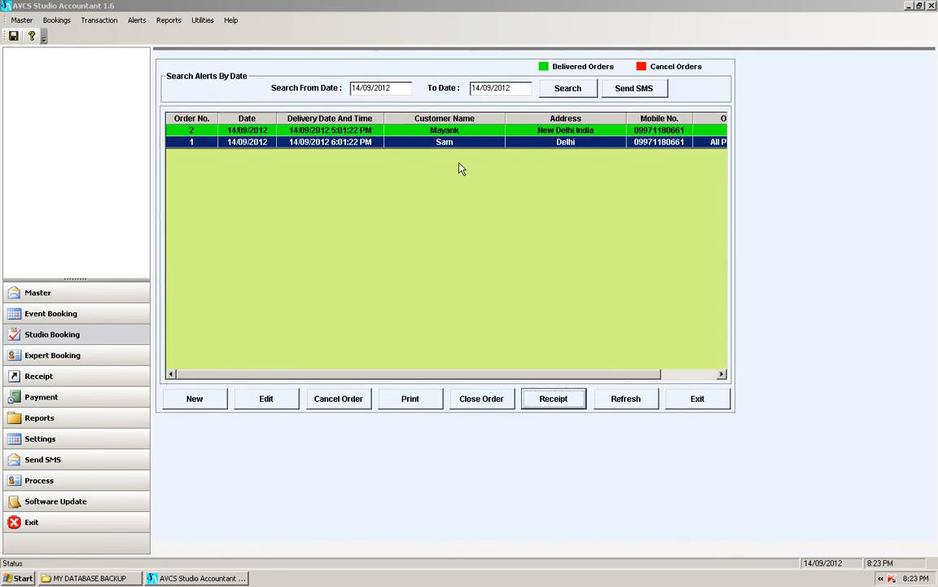
# Reopen the undelivered order's receipt form to check its payment history and remaining balance, then exit
pyautogui.click(461, 147)
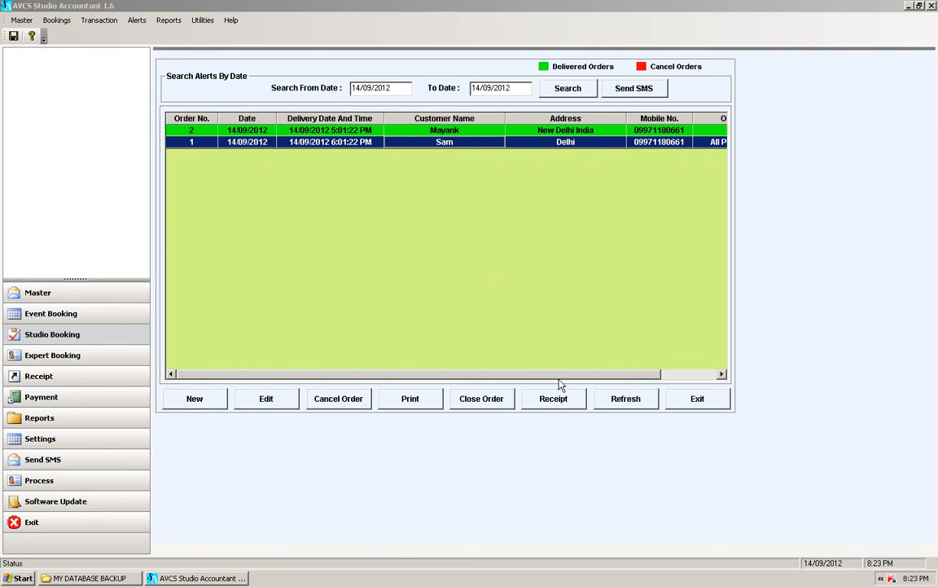
pyautogui.click(558, 399)
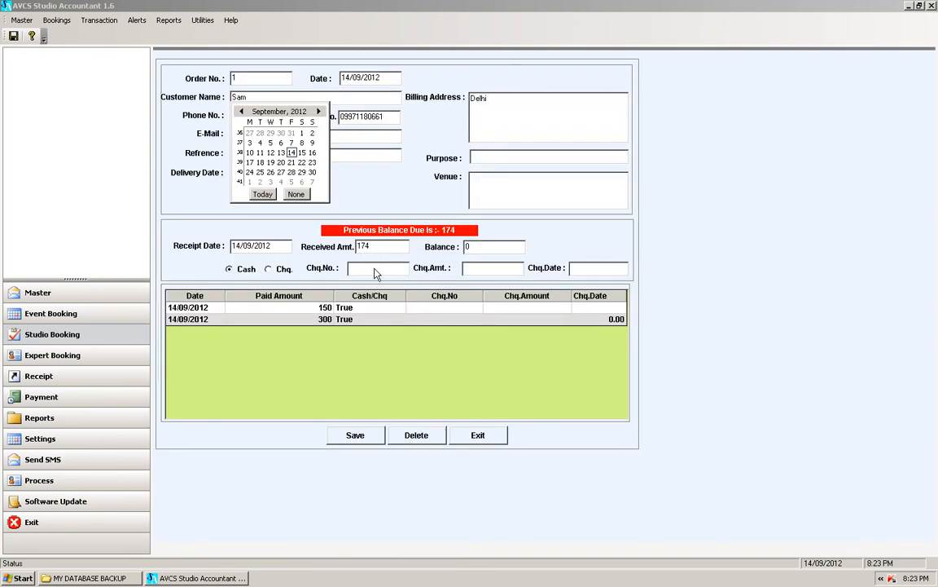
pyautogui.click(499, 439)
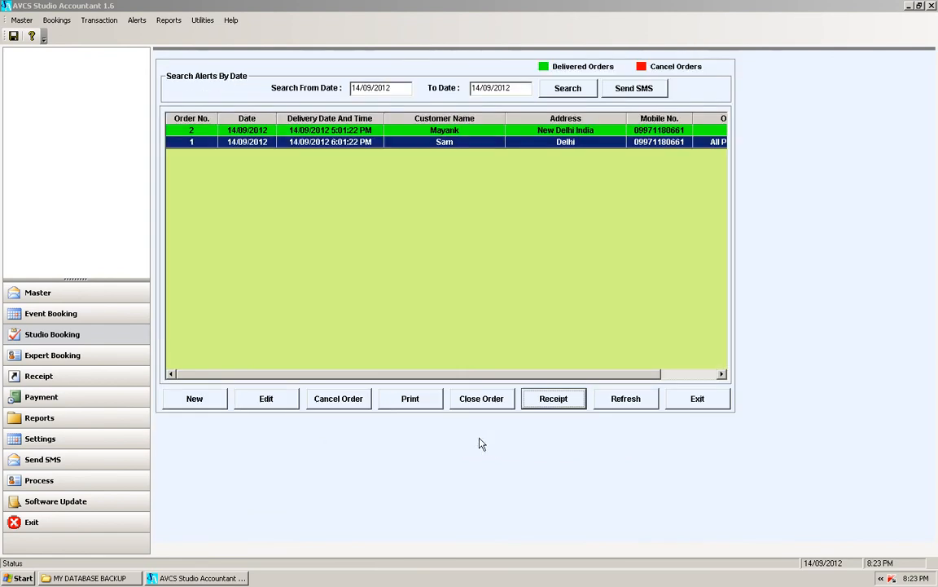
# Check the order type column, then refresh the booking list and exit the Studio Booking screen
pyautogui.scroll(-3, 559, 374)
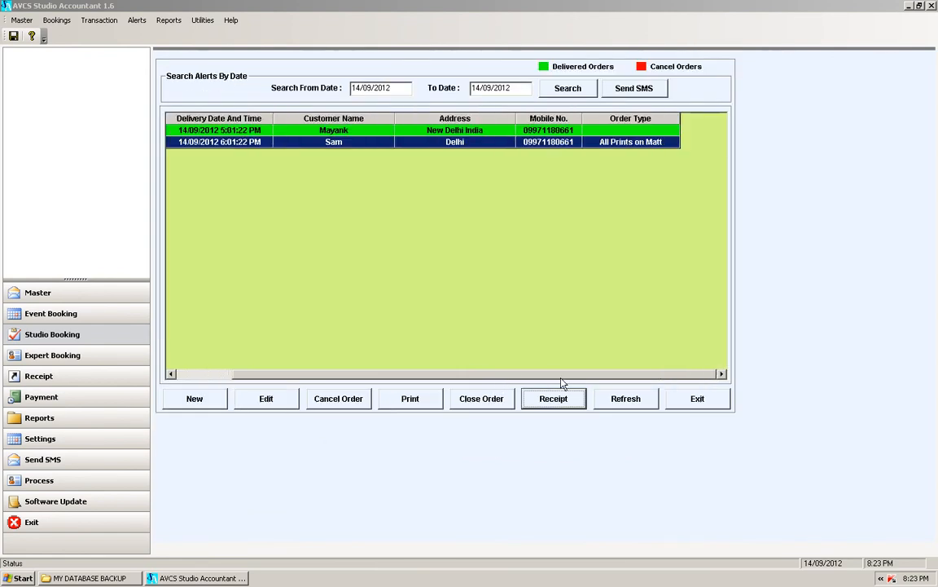
pyautogui.scroll(3, 408, 348)
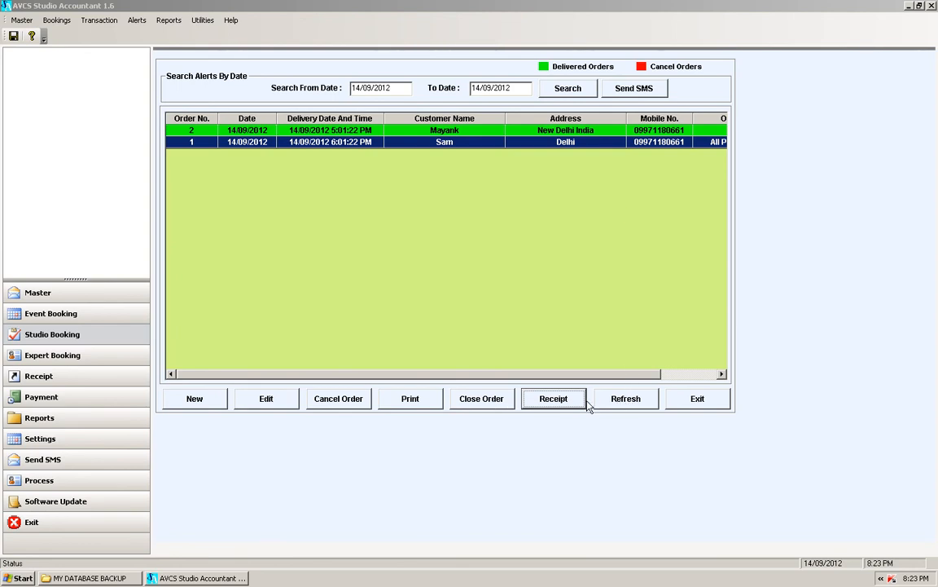
pyautogui.click(623, 403)
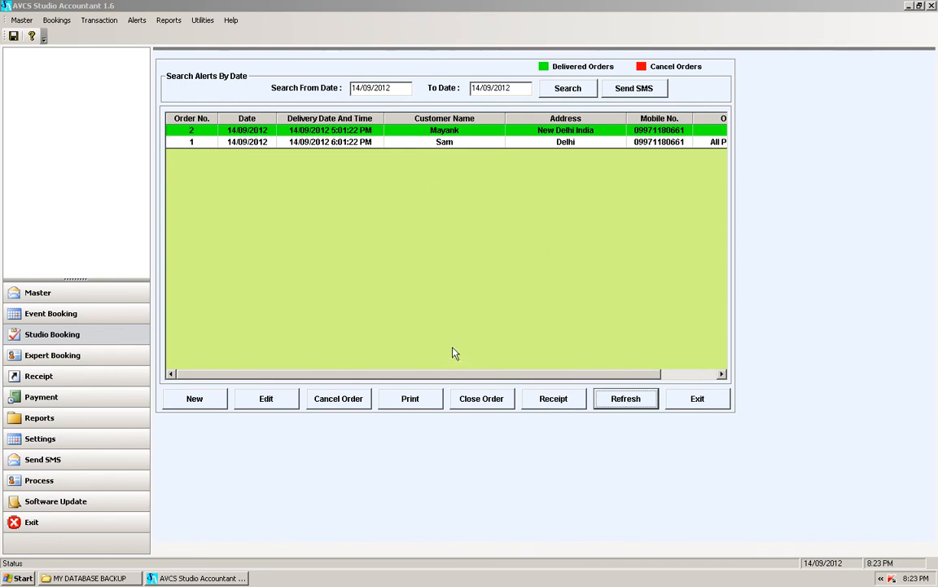
pyautogui.click(692, 406)
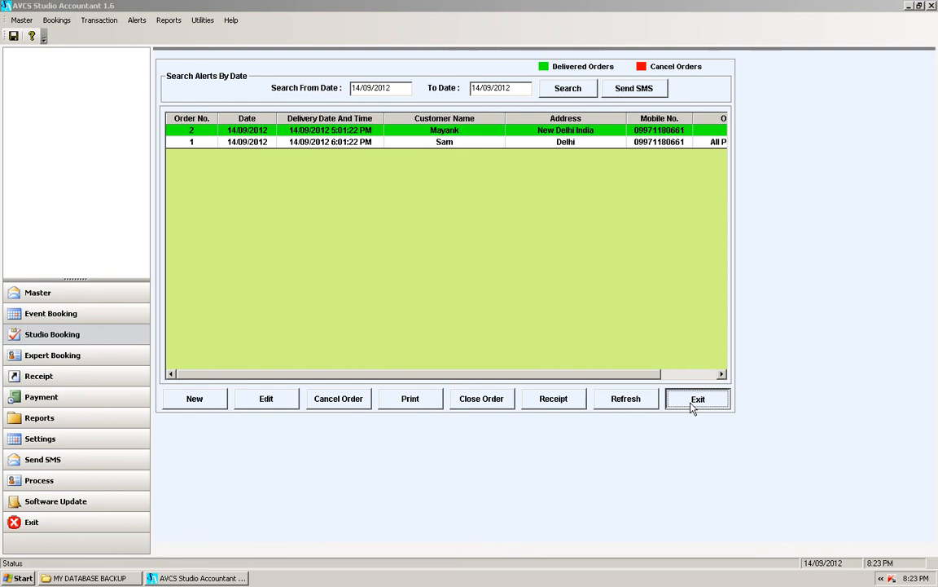
pyautogui.click(692, 406)
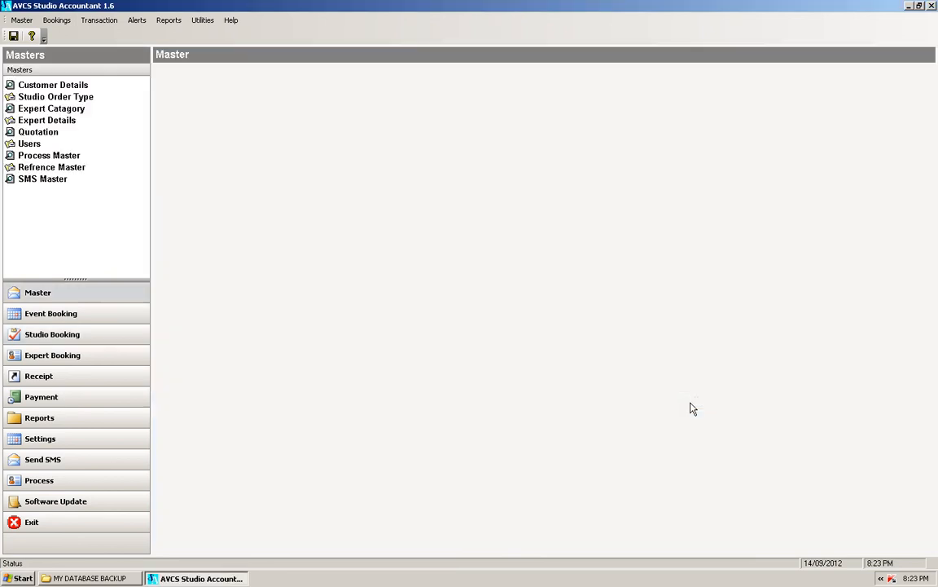